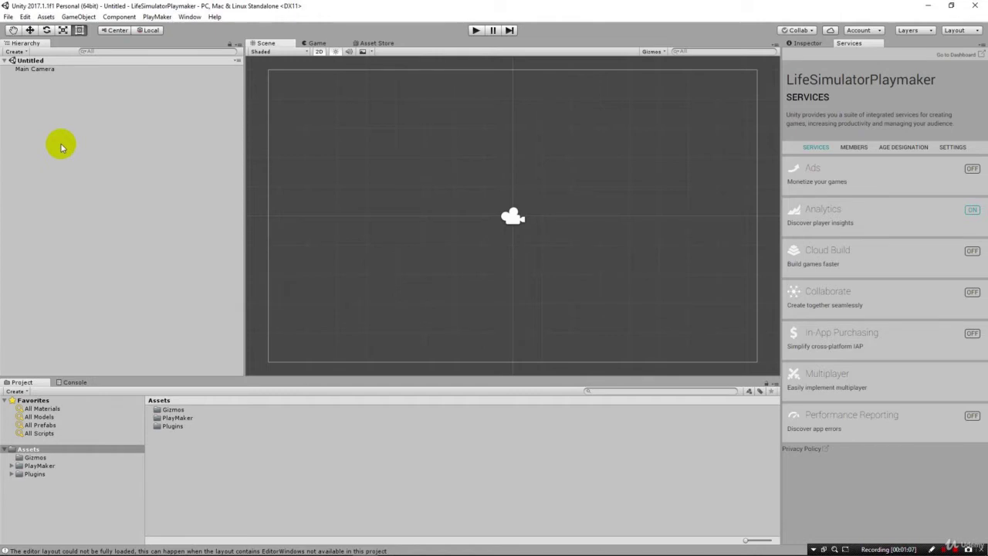
Add a UI > Text object from the Hierarchy context menu, generating a Canvas and EventSystem.
{"action": "right_click", "coordinate": [24, 92]}
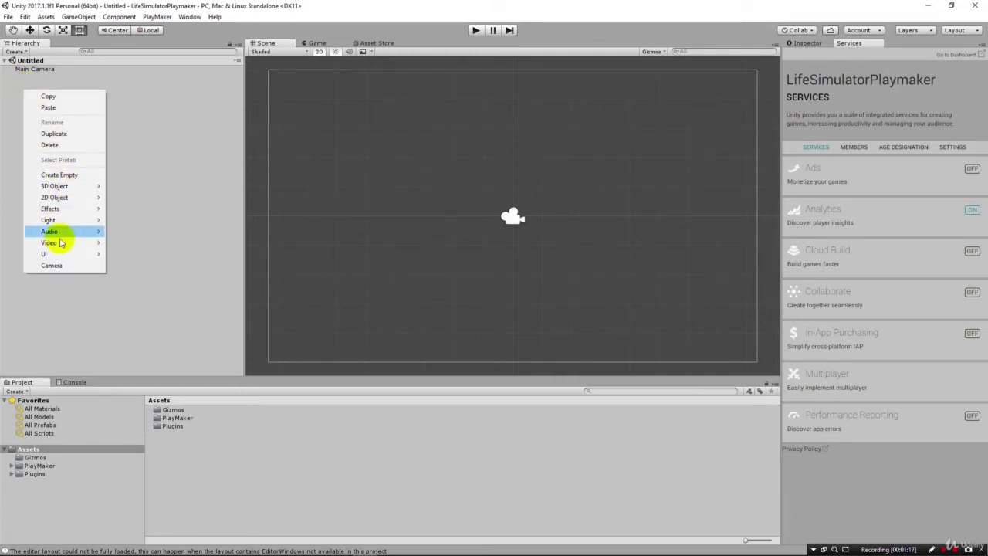
{"action": "mouse_move", "coordinate": [49, 255]}
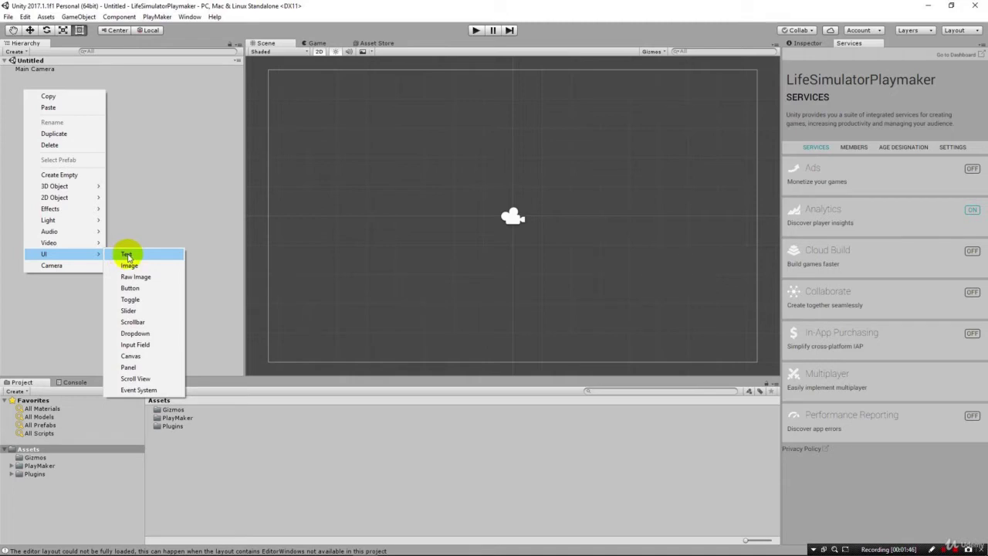
{"action": "left_click", "coordinate": [127, 256]}
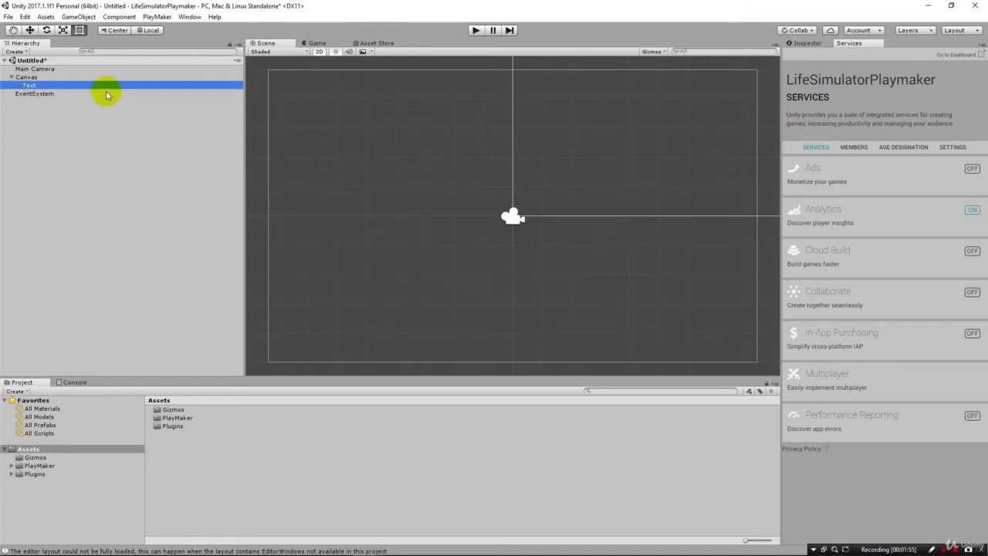
{"action": "double_click", "coordinate": [29, 89]}
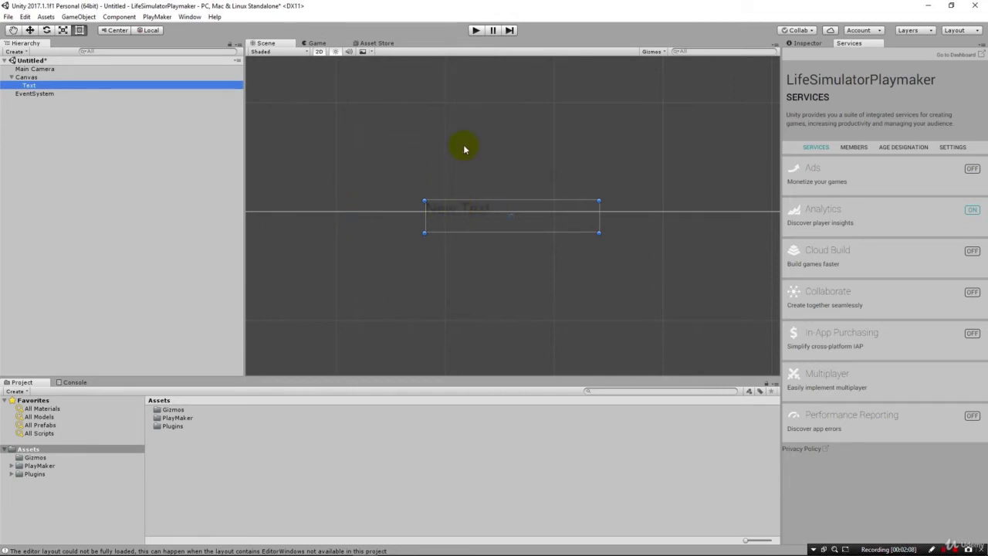
{"action": "scroll", "coordinate": [464, 149], "scroll_direction": "down", "scroll_amount": 5}
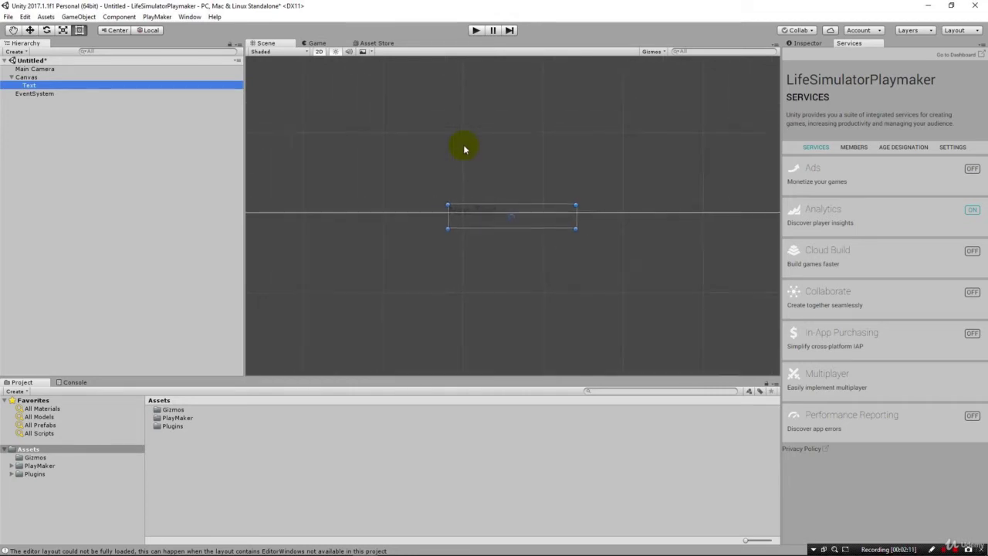
{"action": "scroll", "coordinate": [464, 149], "scroll_direction": "down", "scroll_amount": 5}
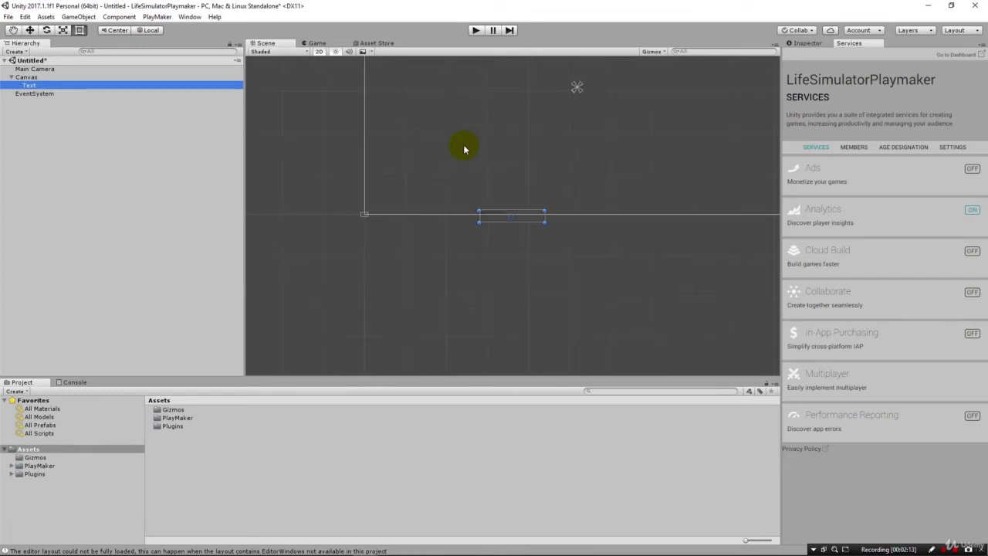
{"action": "scroll", "coordinate": [464, 149], "scroll_direction": "down", "scroll_amount": 3}
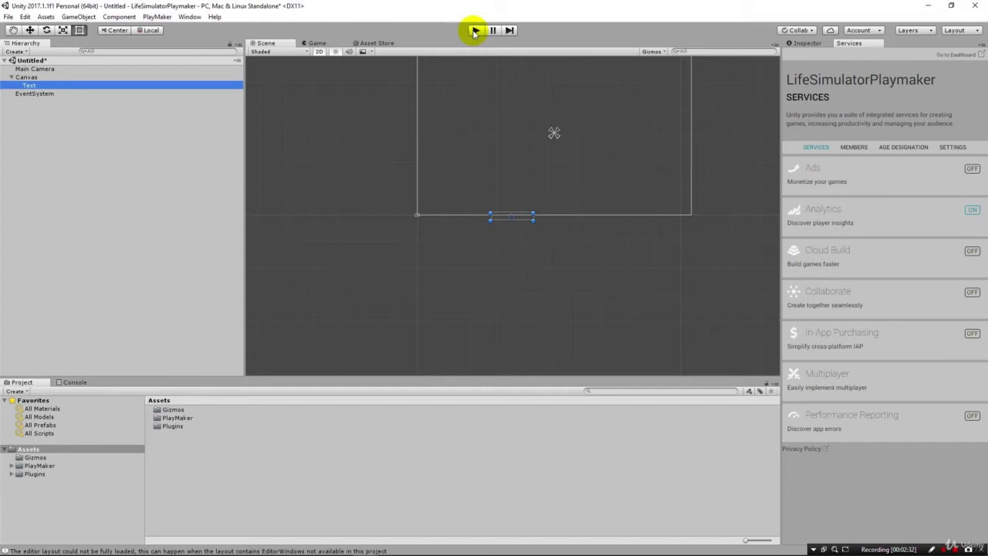
{"action": "left_click", "coordinate": [474, 31]}
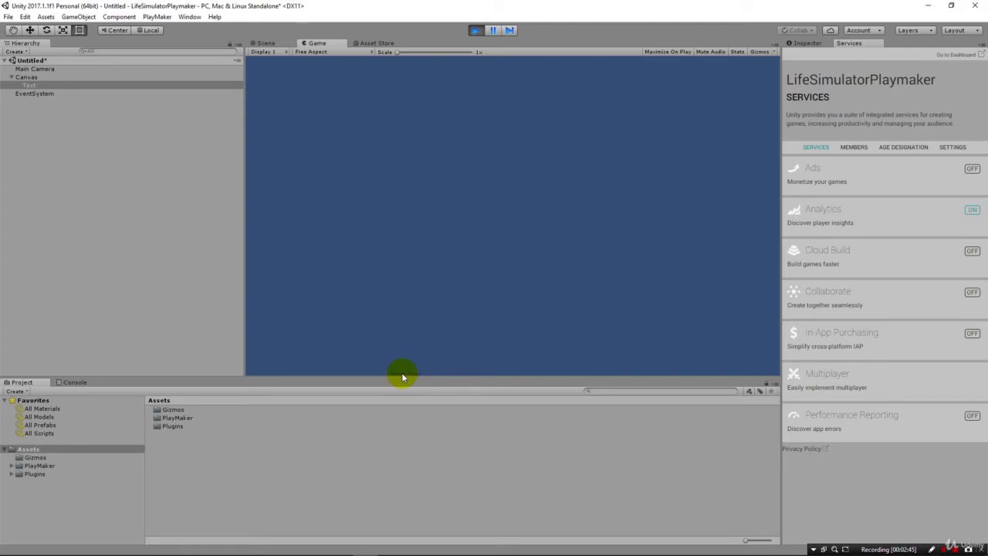
{"action": "left_click", "coordinate": [476, 33]}
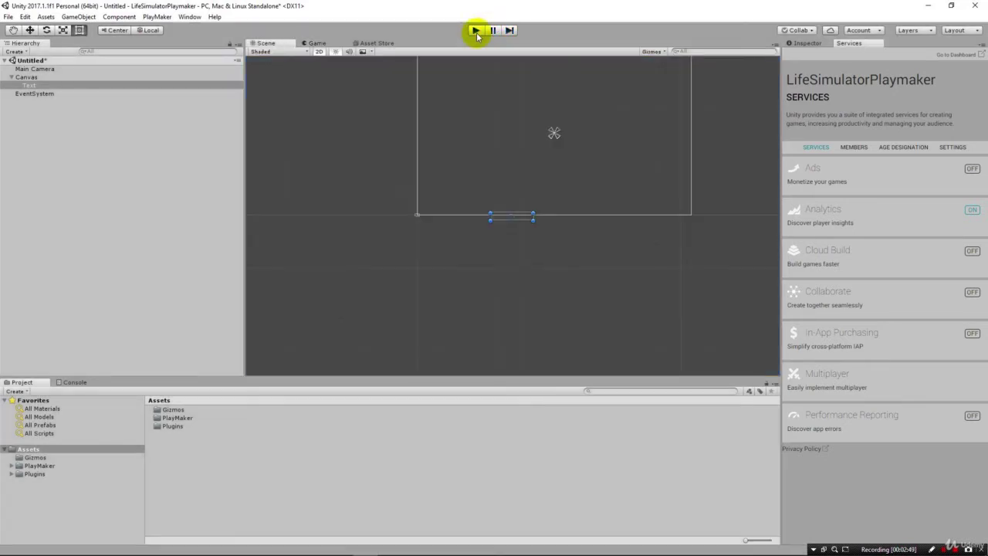
Select the Text object and replace its 'New Text' content with 'Health: 100' in the Inspector.
{"action": "double_click", "coordinate": [29, 85]}
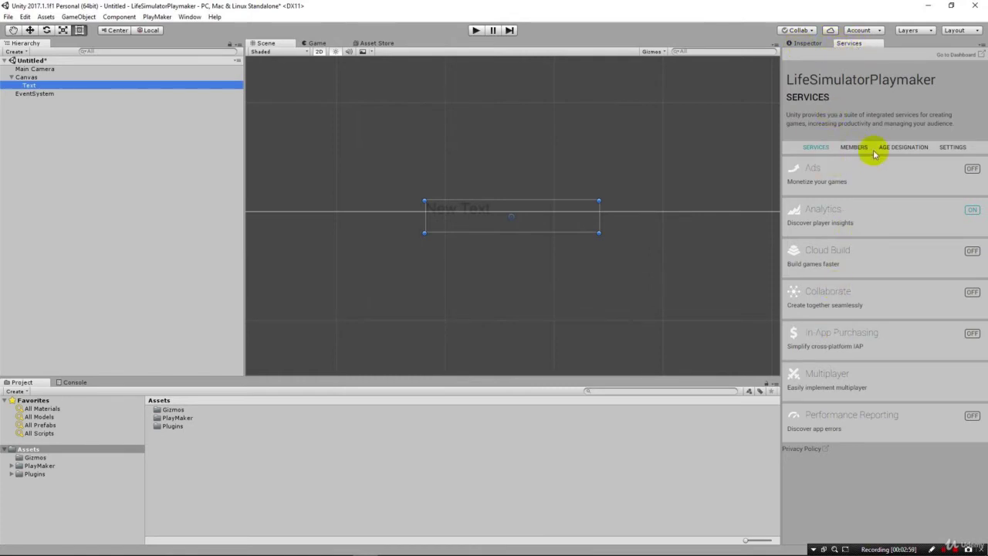
{"action": "left_click", "coordinate": [805, 44]}
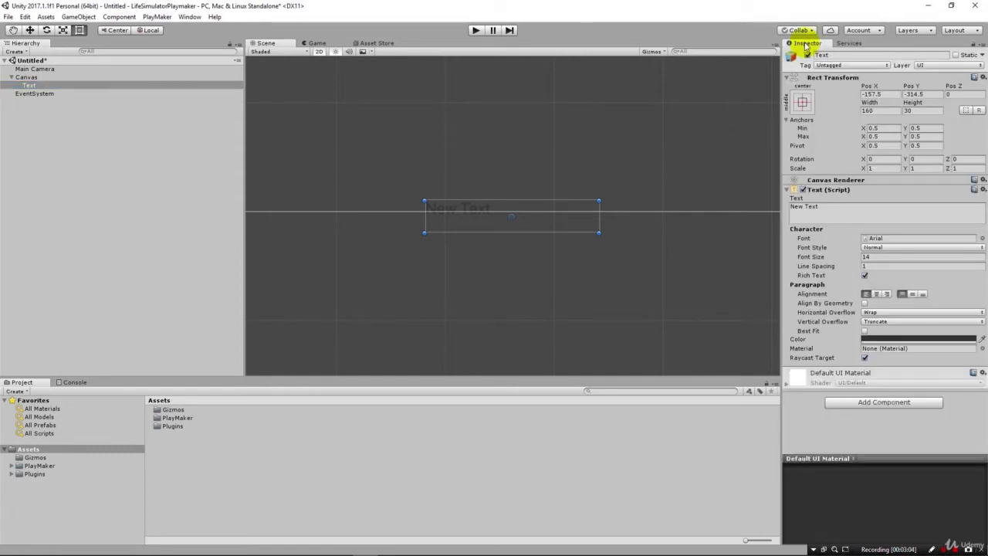
{"action": "left_click", "coordinate": [22, 93]}
{"action": "left_click", "coordinate": [28, 85]}
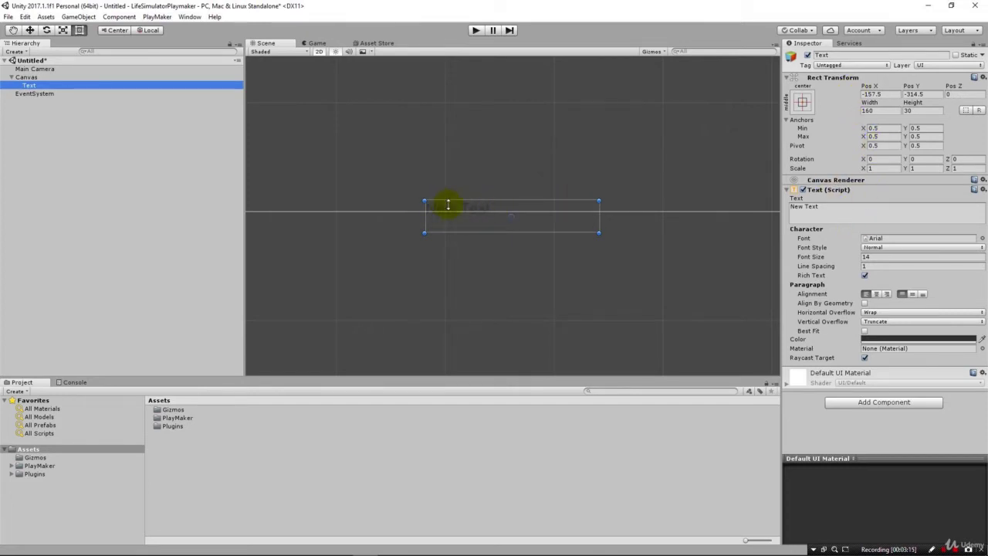
{"action": "left_click", "coordinate": [826, 210]}
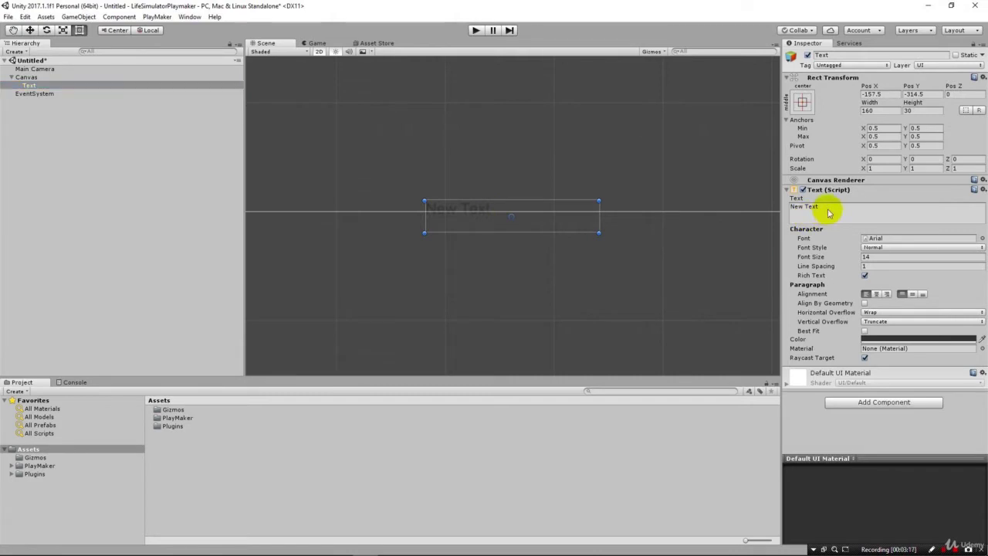
{"action": "left_click_drag", "start_coordinate": [782, 205], "coordinate": [835, 207]}
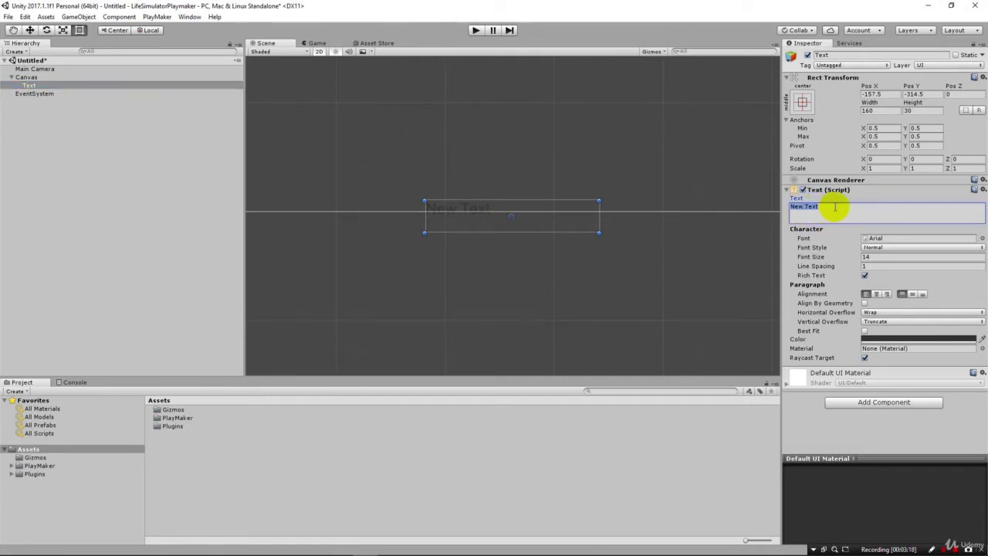
{"action": "type", "text": "Health:"}
{"action": "type", "text": "100"}
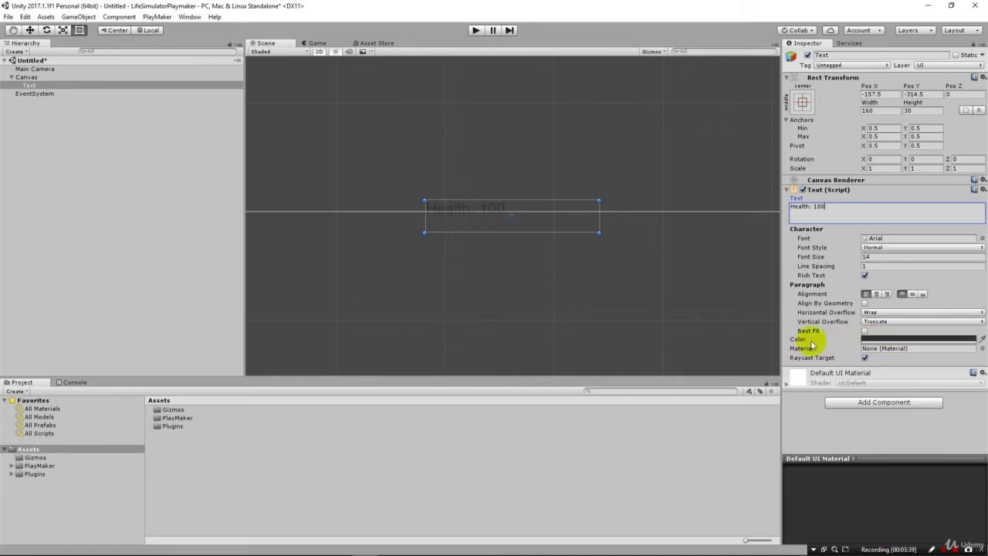
Tint the Health label light lavender (D9D8FF), move it up, and run the game to preview.
{"action": "left_click", "coordinate": [892, 340]}
{"action": "left_click", "coordinate": [618, 332]}
{"action": "left_click_drag", "start_coordinate": [618, 333], "coordinate": [551, 269]}
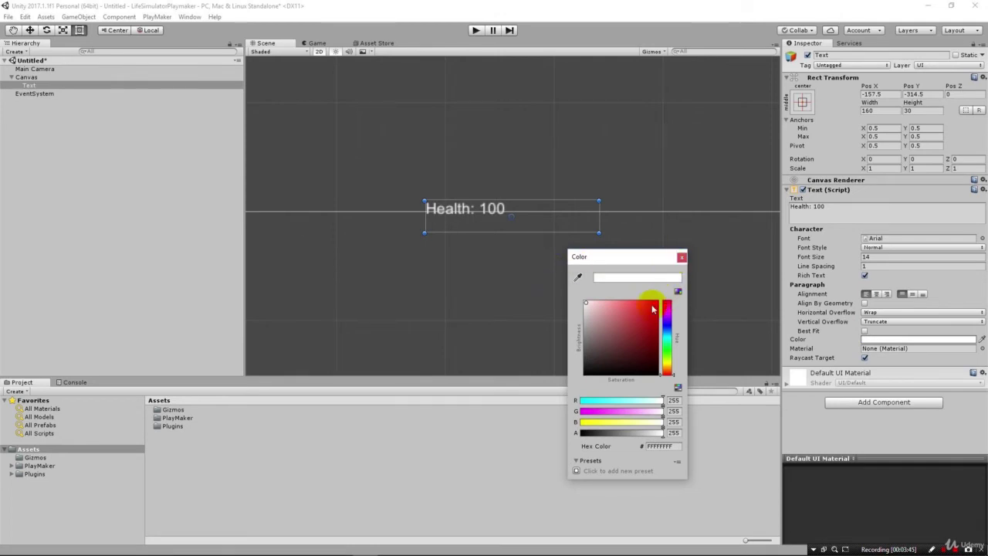
{"action": "left_click", "coordinate": [668, 322]}
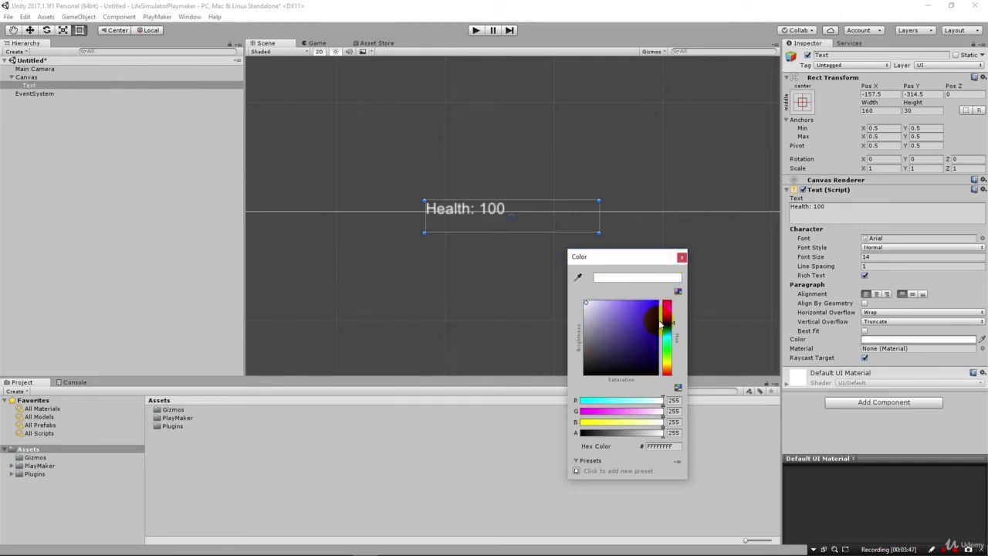
{"action": "left_click", "coordinate": [668, 328]}
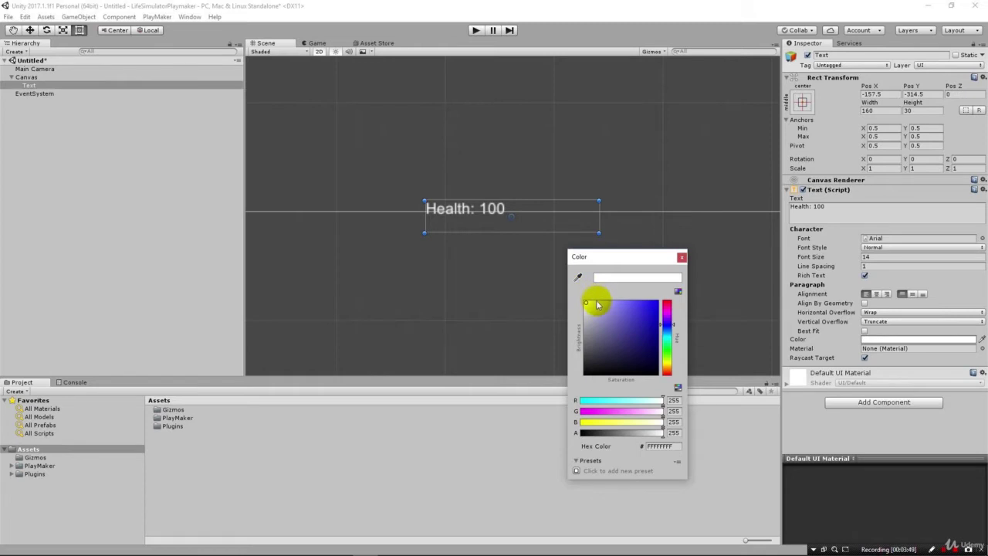
{"action": "left_click_drag", "start_coordinate": [595, 302], "coordinate": [596, 302]}
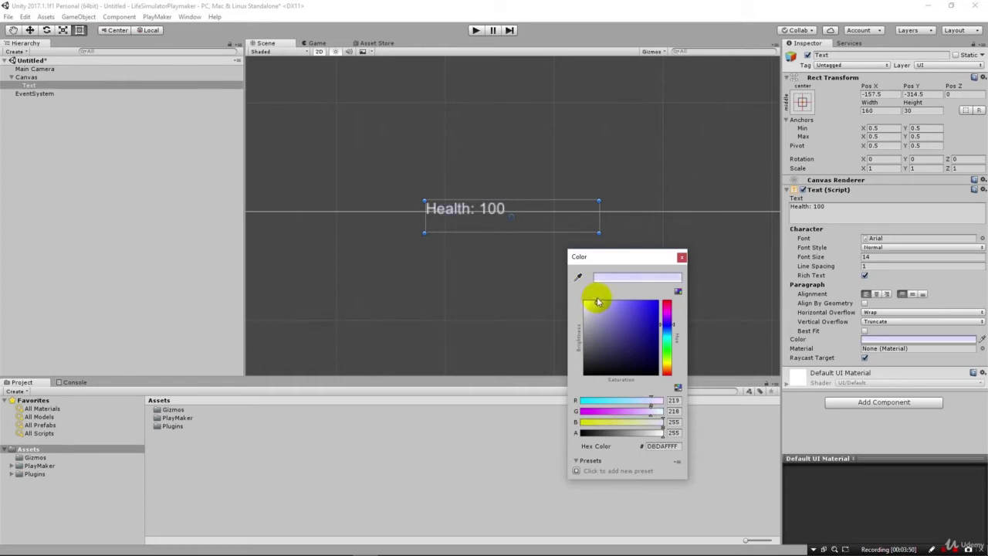
{"action": "left_click", "coordinate": [681, 257]}
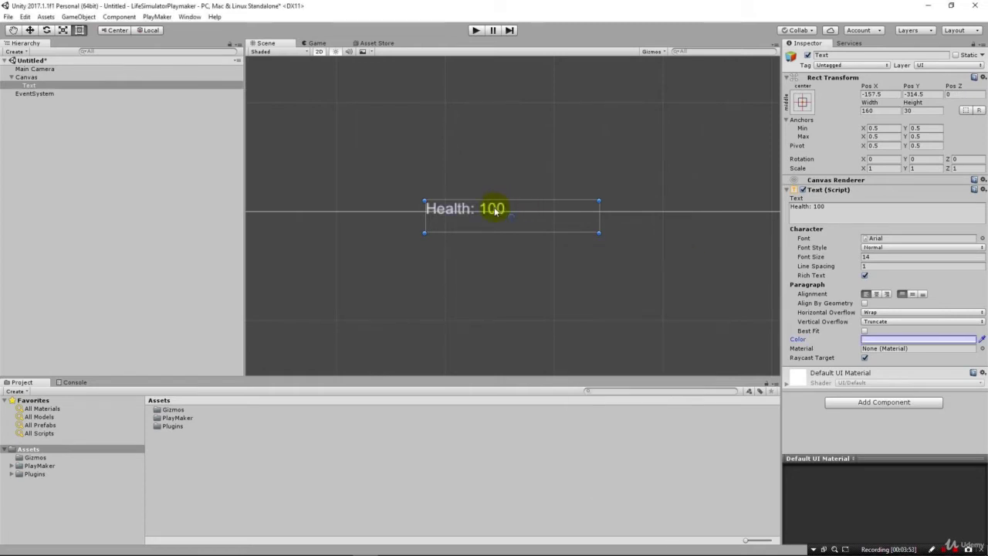
{"action": "mouse_move", "coordinate": [494, 209]}
{"action": "left_mouse_down"}
{"action": "mouse_move", "coordinate": [466, 161]}
{"action": "mouse_move", "coordinate": [551, 106]}
{"action": "mouse_move", "coordinate": [518, 139]}
{"action": "left_mouse_up"}
{"action": "left_click", "coordinate": [475, 30]}
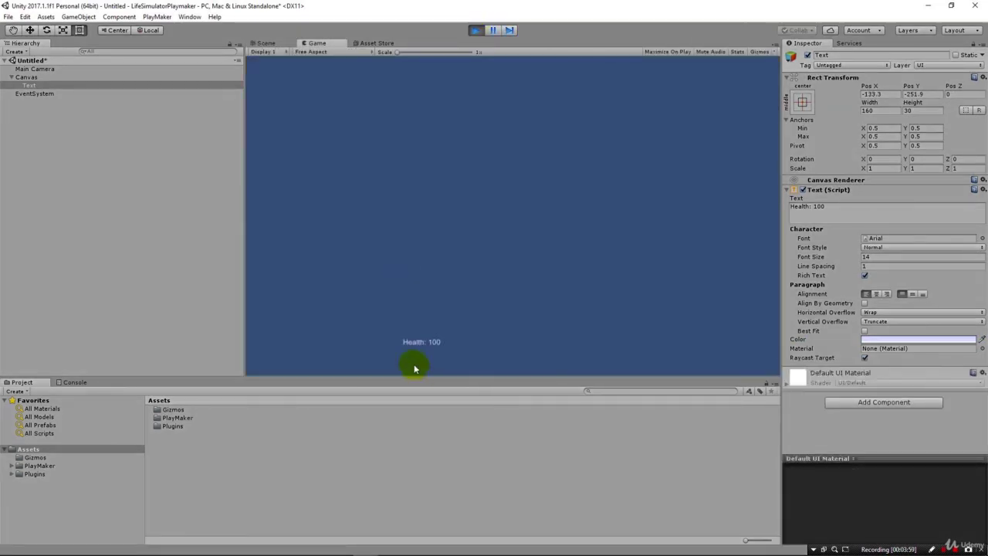
Stop the preview, set Font Size to 24, and resize the label box to about 144.81×30.48.
{"action": "left_click", "coordinate": [476, 31]}
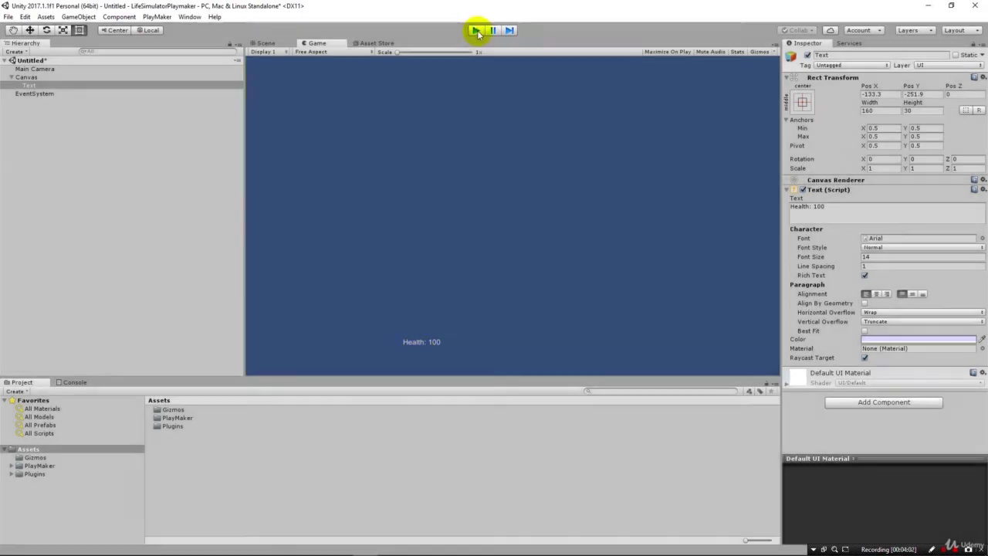
{"action": "left_click", "coordinate": [866, 256]}
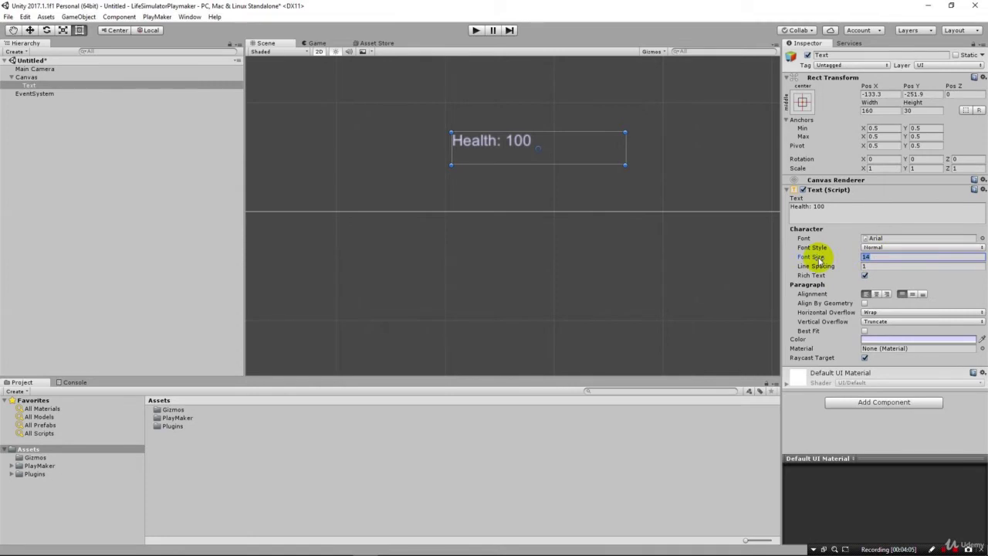
{"action": "type", "text": "24"}
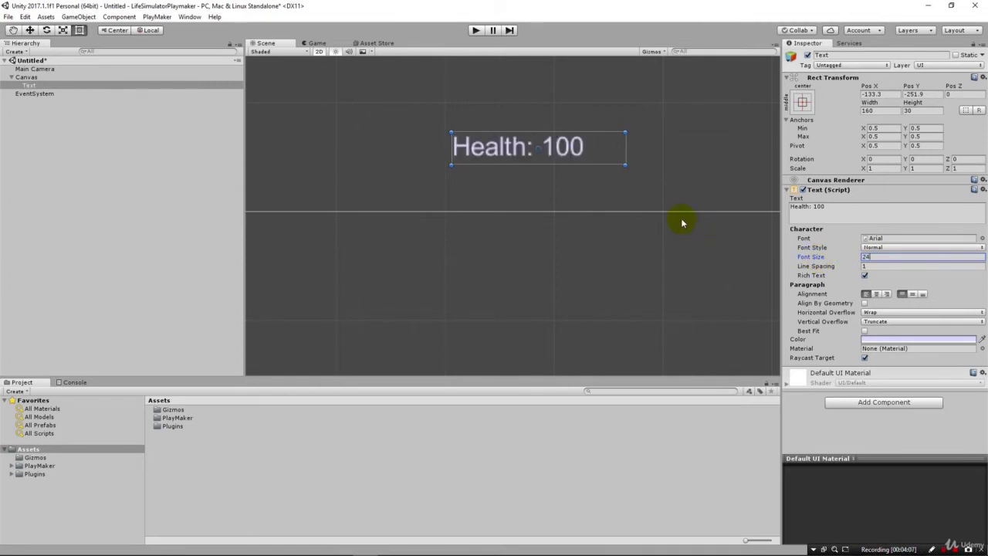
{"action": "mouse_move", "coordinate": [626, 165]}
{"action": "left_mouse_down"}
{"action": "mouse_move", "coordinate": [636, 165]}
{"action": "mouse_move", "coordinate": [598, 158]}
{"action": "mouse_move", "coordinate": [618, 161]}
{"action": "mouse_move", "coordinate": [610, 165]}
{"action": "left_mouse_up"}
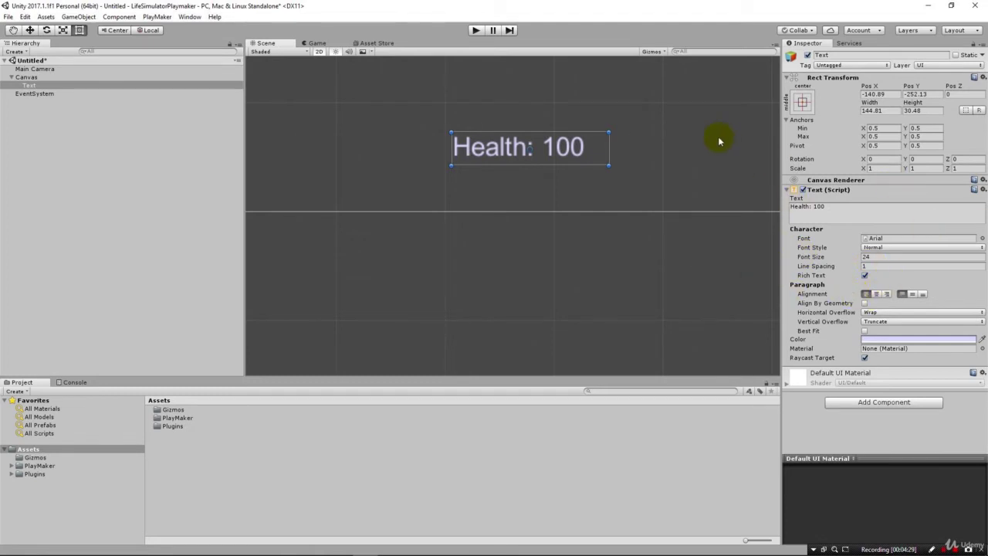
Move the Health: 100 label to the canvas's top-left (-414, 275) and check it in a preview run.
{"action": "scroll", "coordinate": [718, 136], "scroll_direction": "down", "scroll_amount": 5}
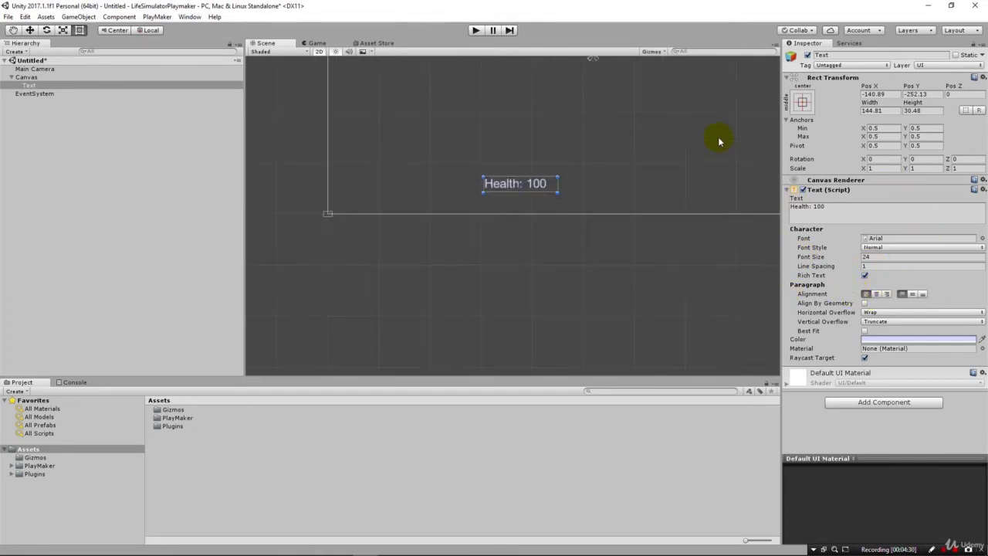
{"action": "scroll", "coordinate": [717, 140], "scroll_direction": "down", "scroll_amount": 5}
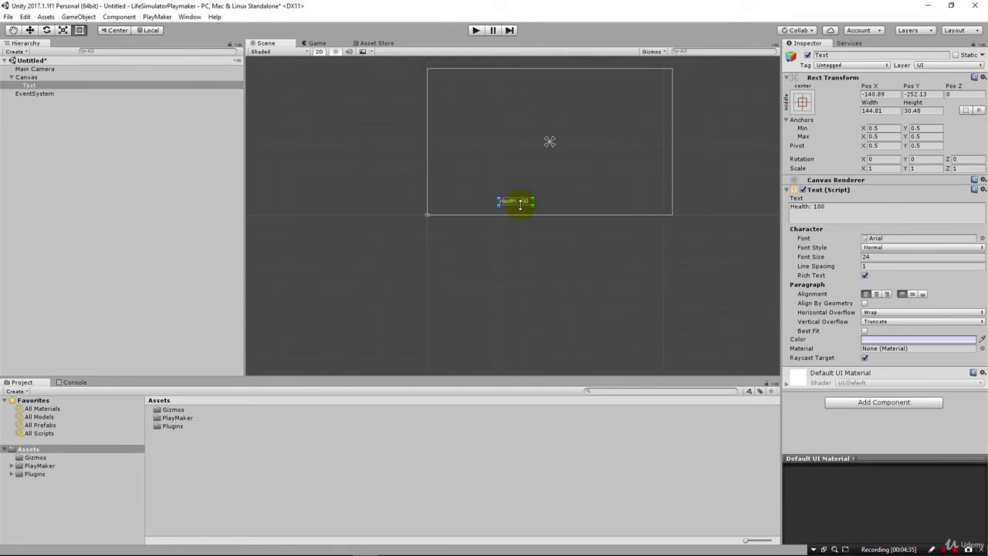
{"action": "mouse_move", "coordinate": [522, 204]}
{"action": "left_mouse_down"}
{"action": "mouse_move", "coordinate": [473, 130]}
{"action": "mouse_move", "coordinate": [456, 80]}
{"action": "left_mouse_up"}
{"action": "left_click", "coordinate": [476, 32]}
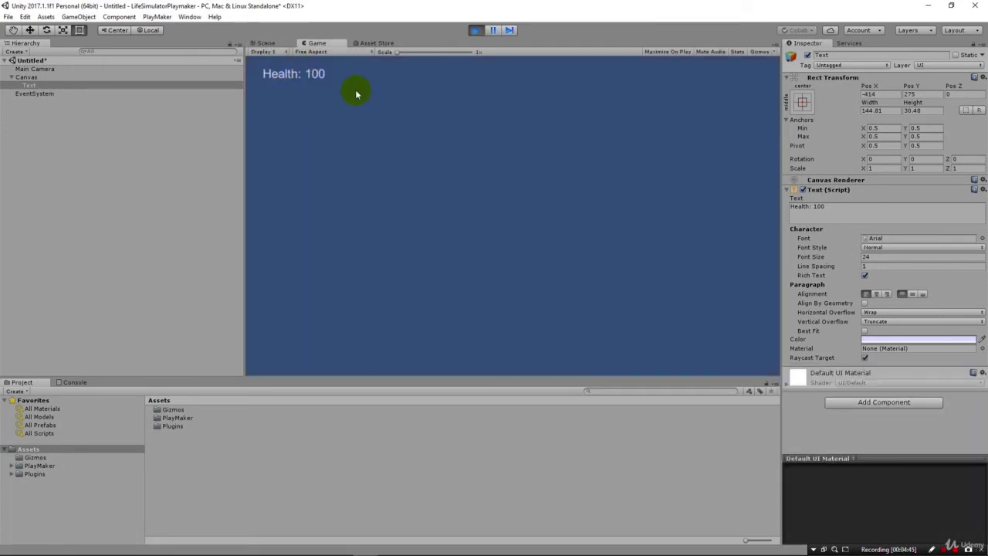
{"action": "left_click", "coordinate": [476, 31]}
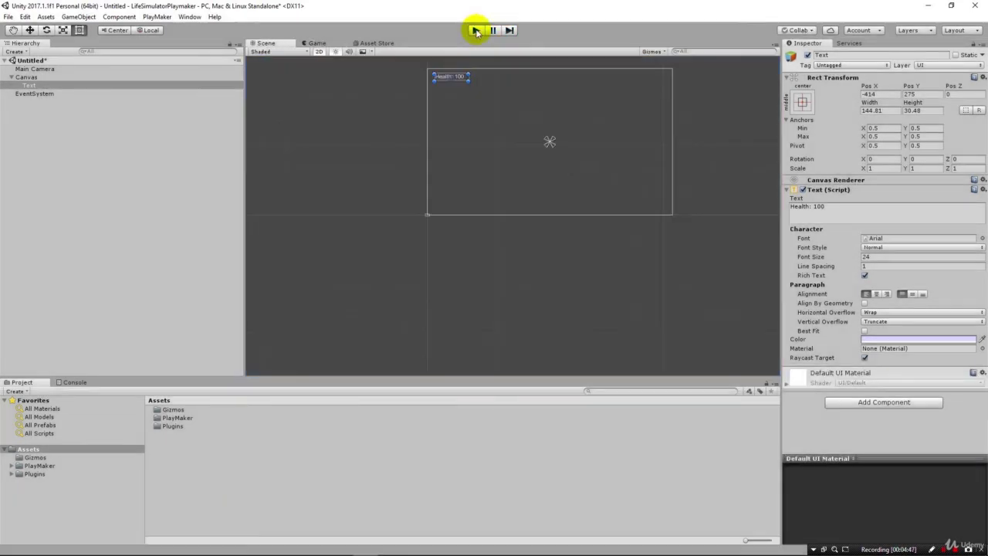
Duplicate the Health label, place the copy just below, change it to 'Food: 100', and preview.
{"action": "right_click", "coordinate": [32, 86]}
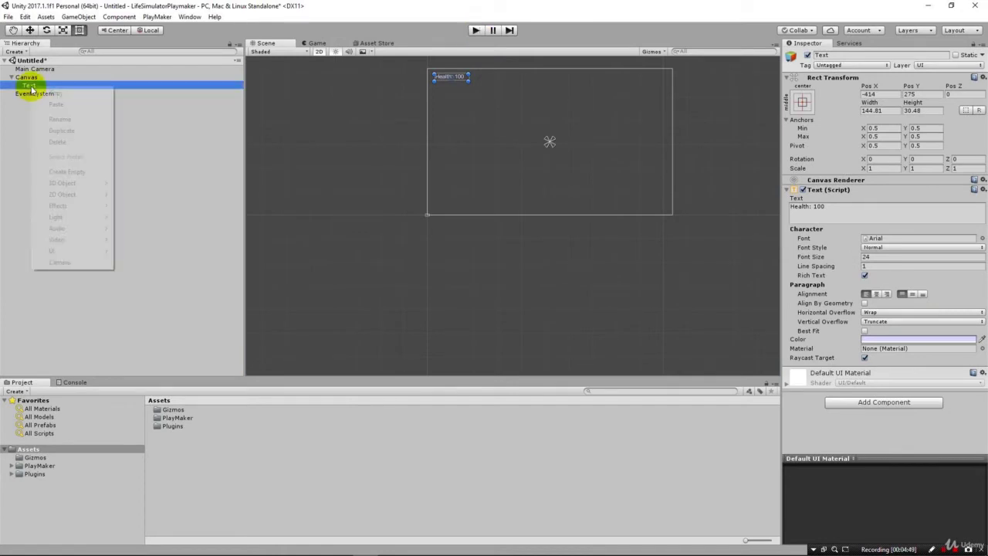
{"action": "left_click", "coordinate": [62, 130]}
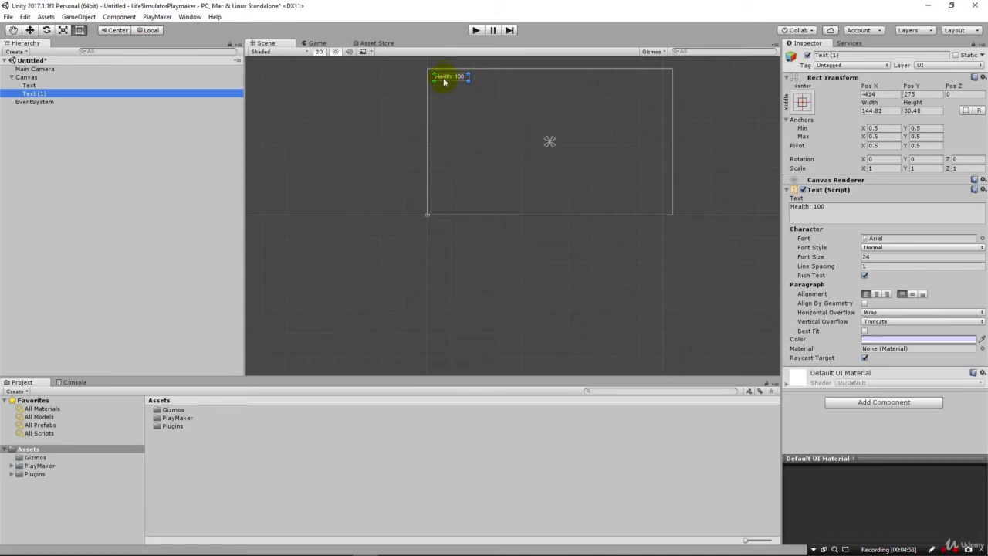
{"action": "left_click_drag", "start_coordinate": [444, 82], "coordinate": [443, 91]}
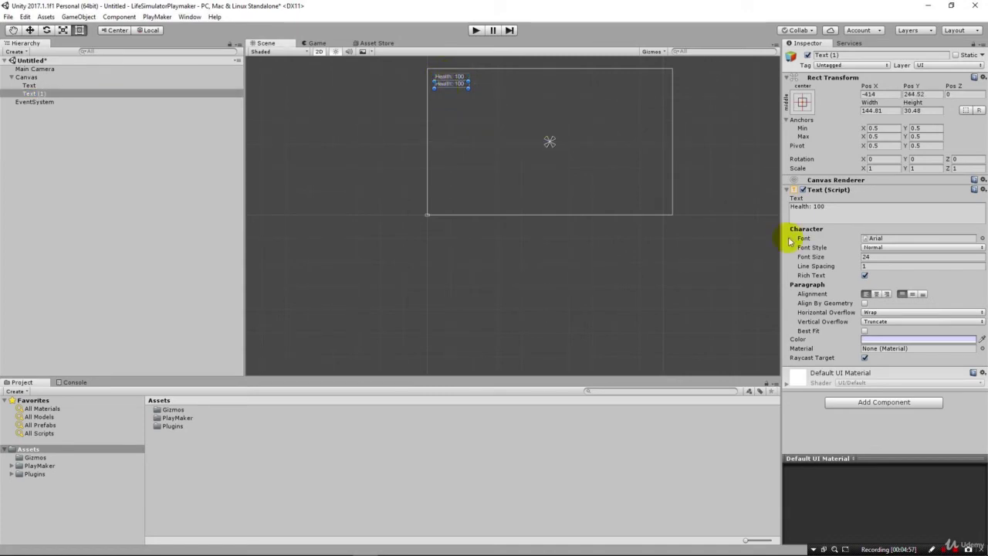
{"action": "double_click", "coordinate": [798, 206]}
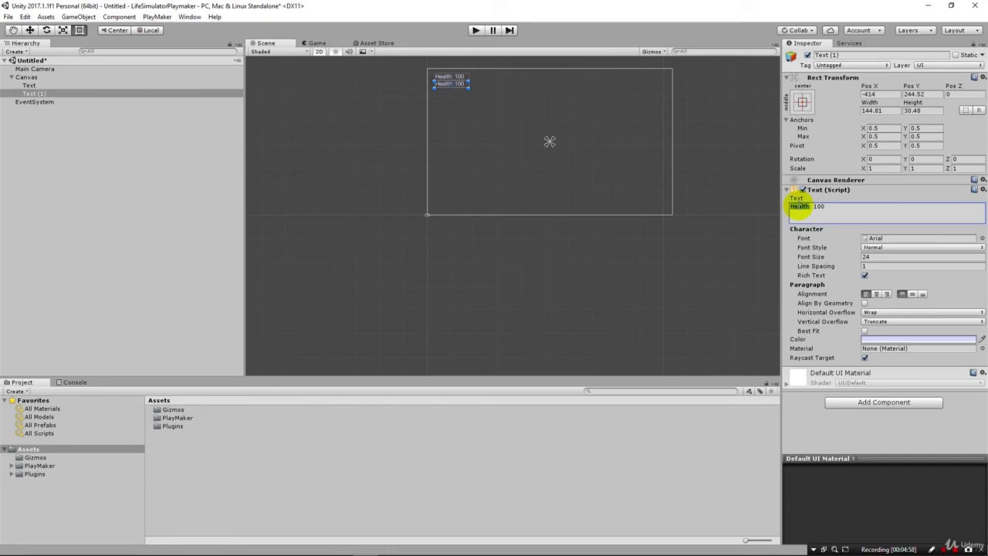
{"action": "type", "text": "Food"}
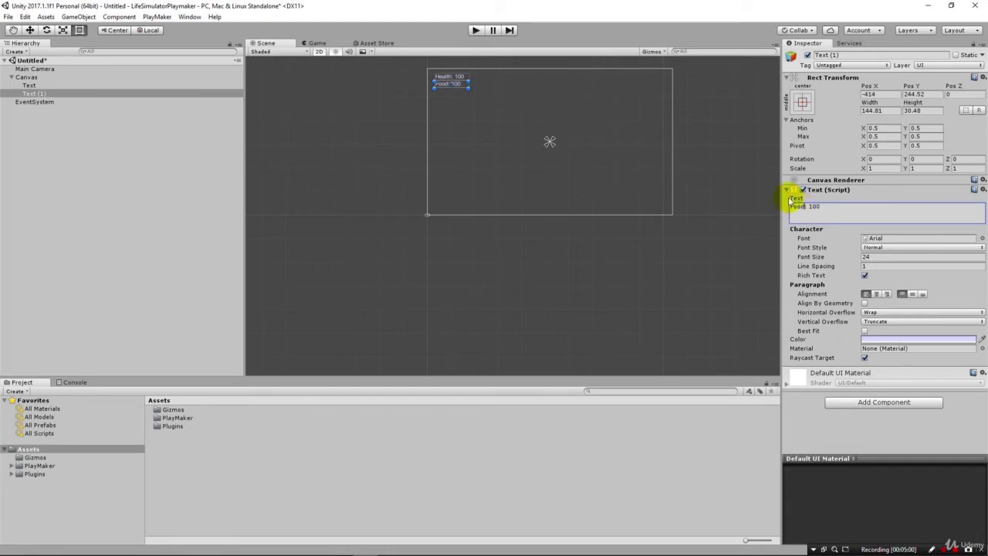
{"action": "left_click", "coordinate": [476, 30]}
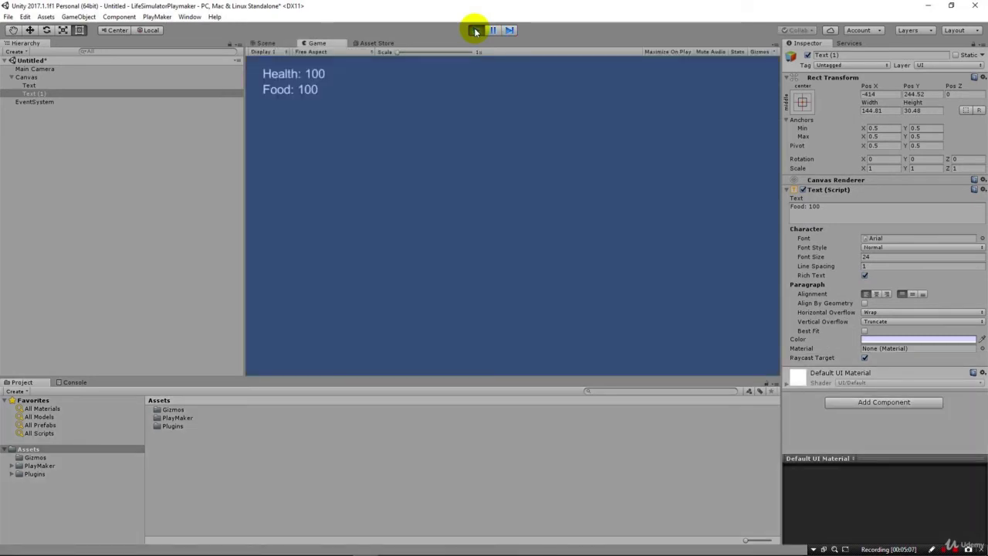
{"action": "left_click", "coordinate": [476, 30]}
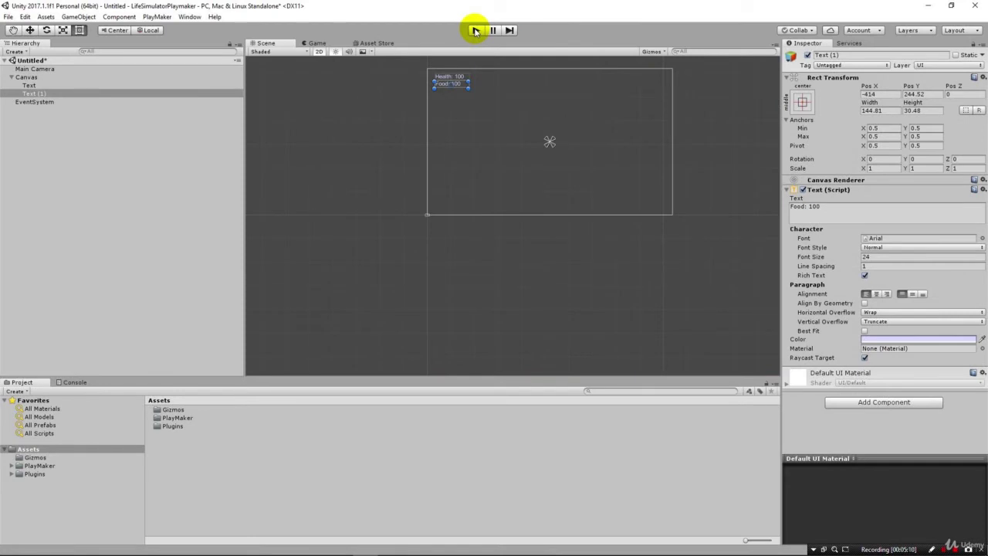
Rename the Health label object from Text to HealthLabelText.
{"action": "left_click", "coordinate": [28, 84]}
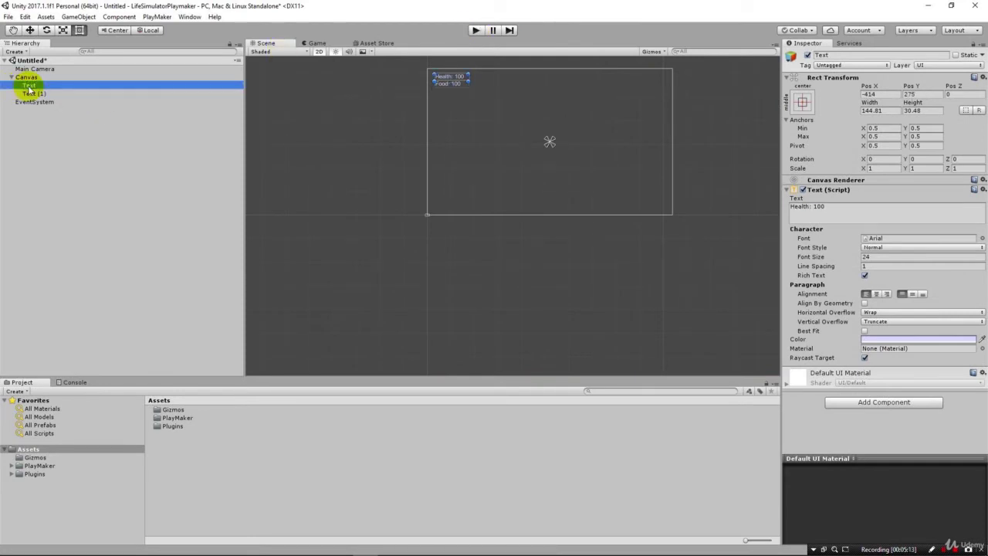
{"action": "left_click", "coordinate": [34, 94]}
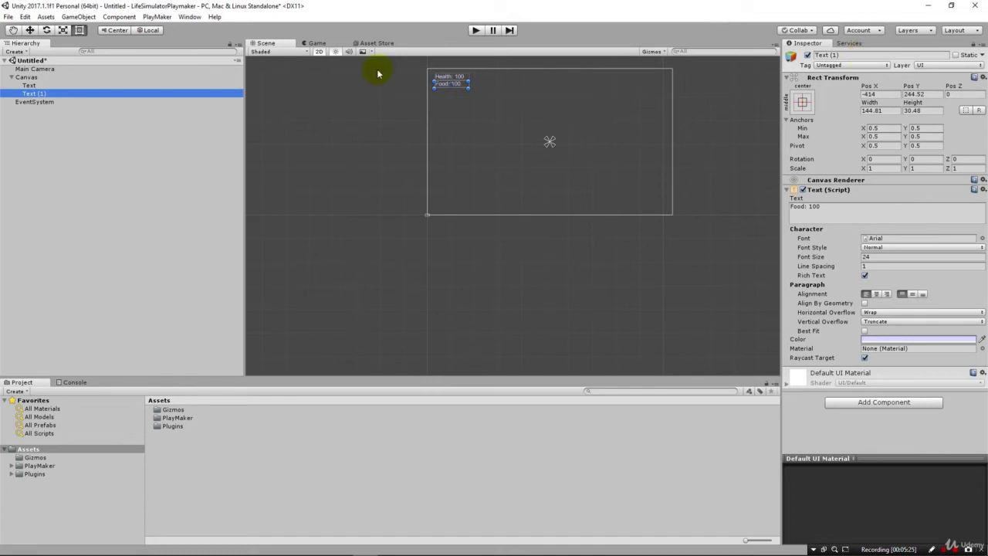
{"action": "left_click", "coordinate": [67, 85]}
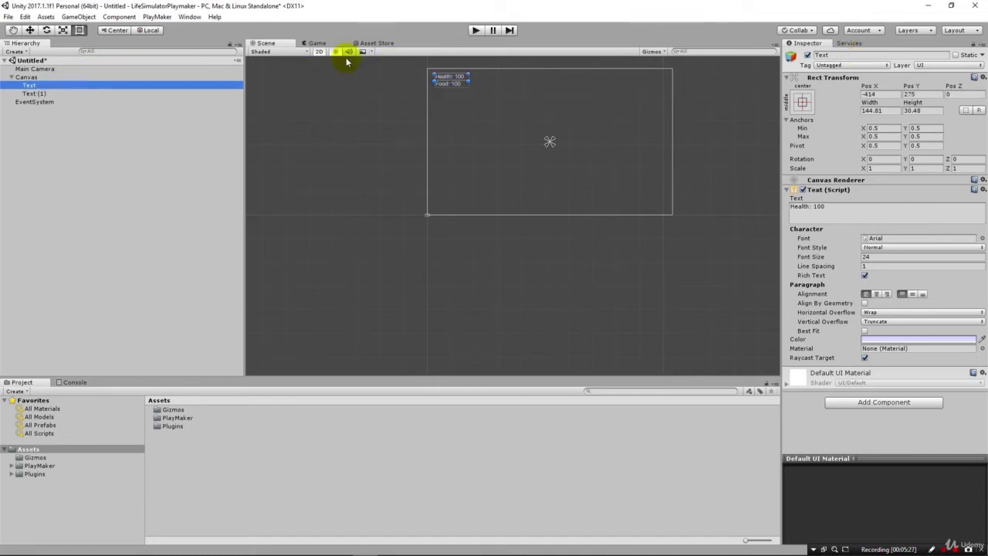
{"action": "left_click", "coordinate": [834, 55]}
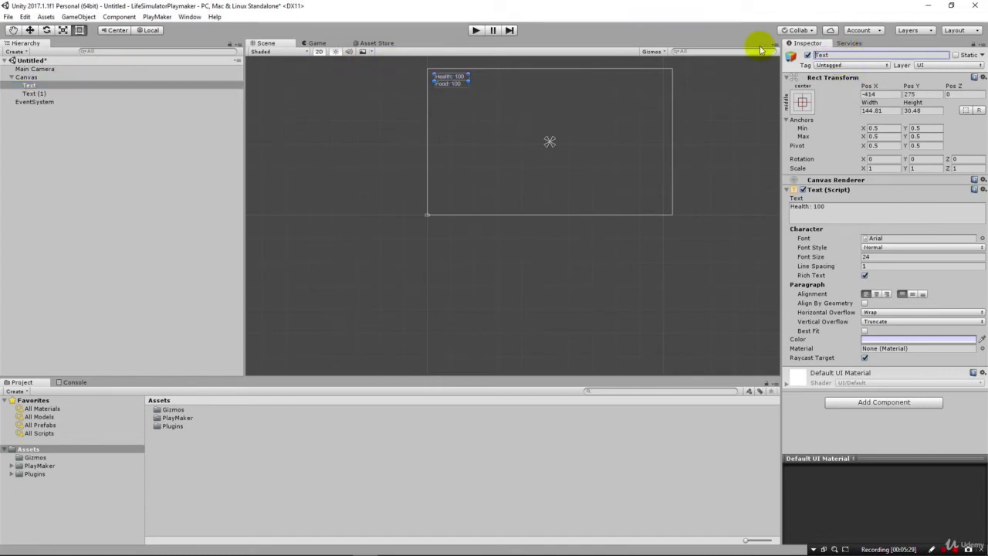
{"action": "key", "text": "Home"}
{"action": "type", "text": "HealthLabel"}
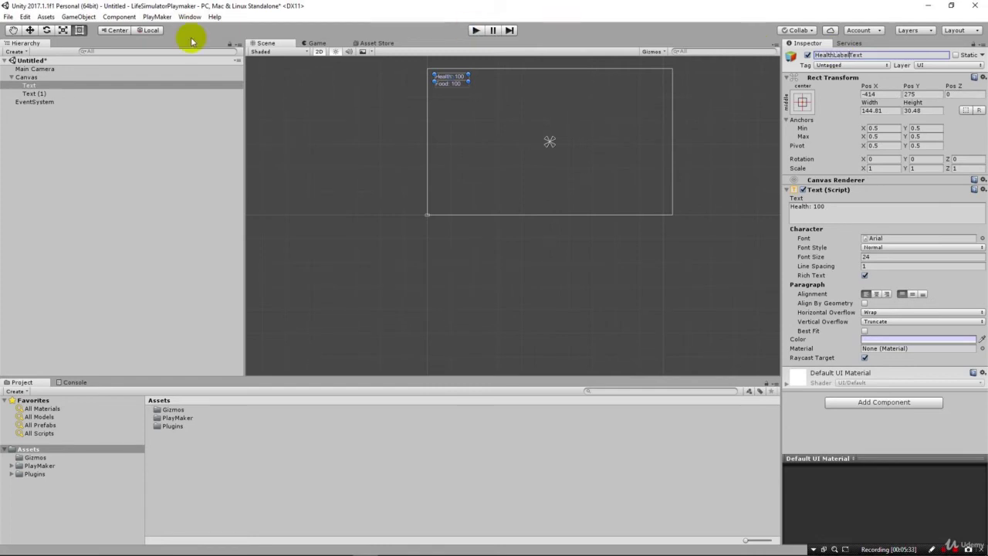
{"action": "key", "text": "Return"}
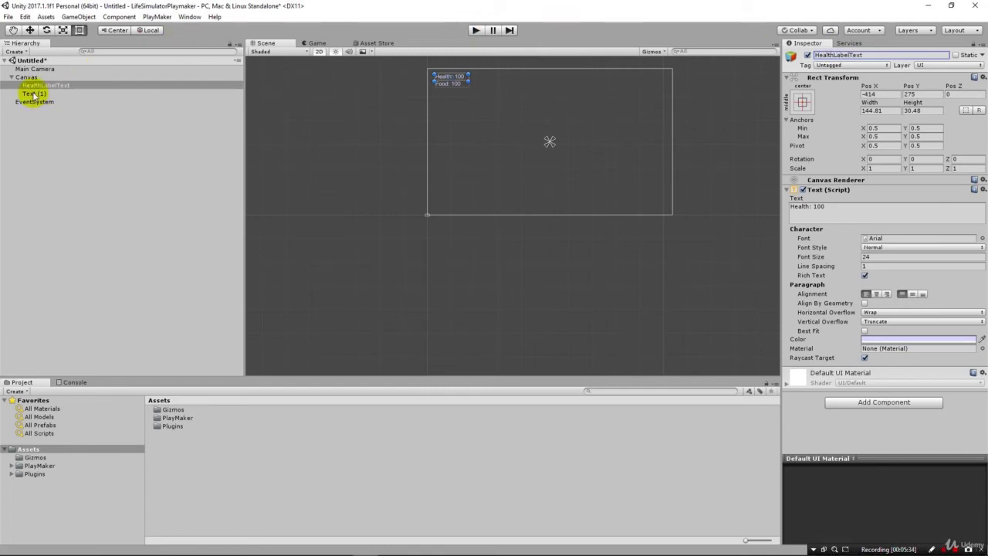
Rename the Food label object from Text (1) to FoodLabelText.
{"action": "left_click", "coordinate": [33, 93]}
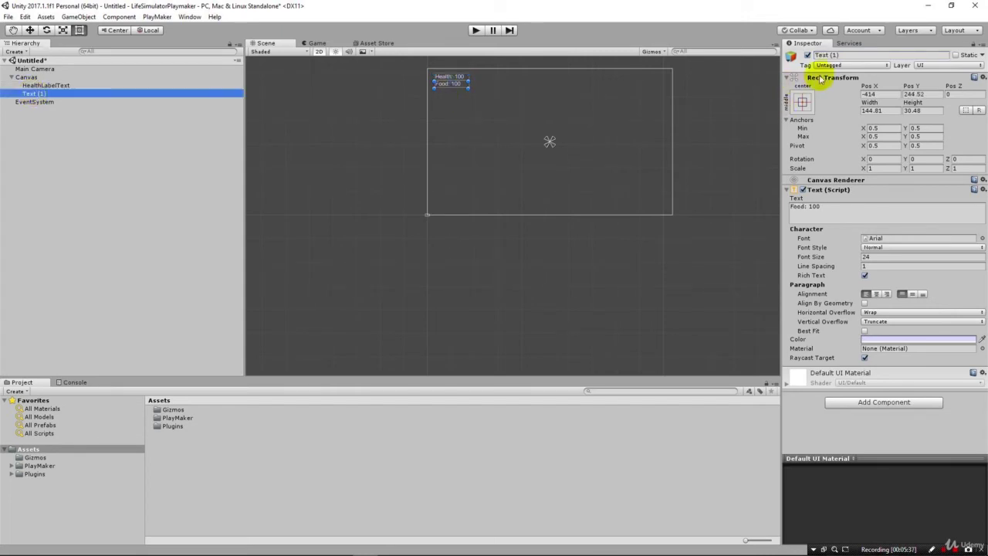
{"action": "left_click", "coordinate": [855, 54]}
{"action": "double_click", "coordinate": [855, 54]}
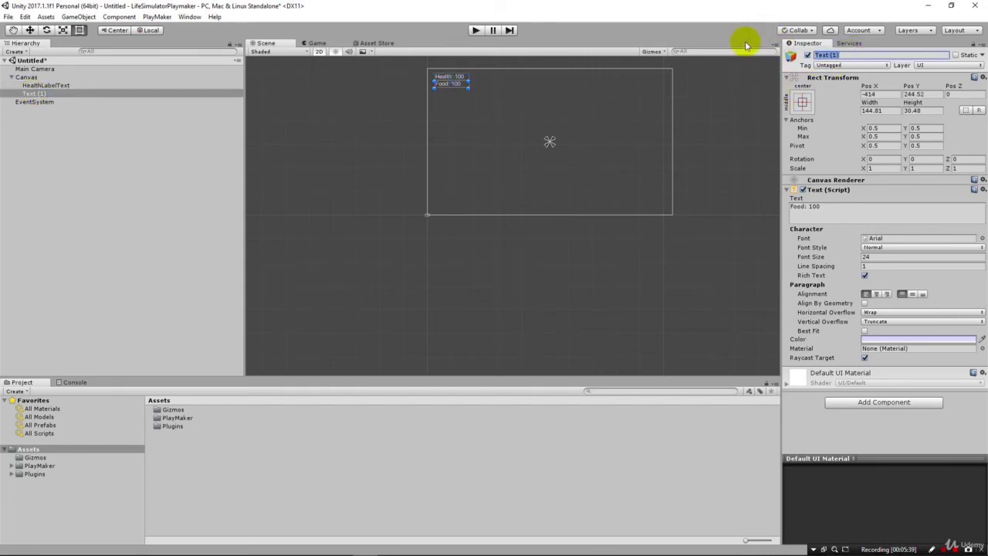
{"action": "type", "text": "FoodLabelText"}
{"action": "key", "text": "Return"}
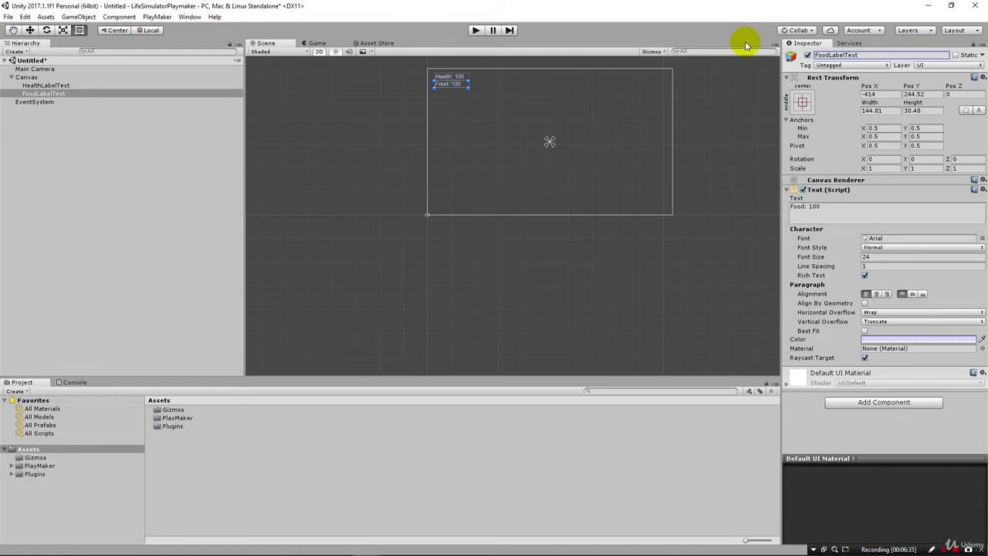
Duplicate HealthLabelText and FoodLabelText, move the copies to the top-right at X 422, and right-align them.
{"action": "left_click", "coordinate": [49, 84]}
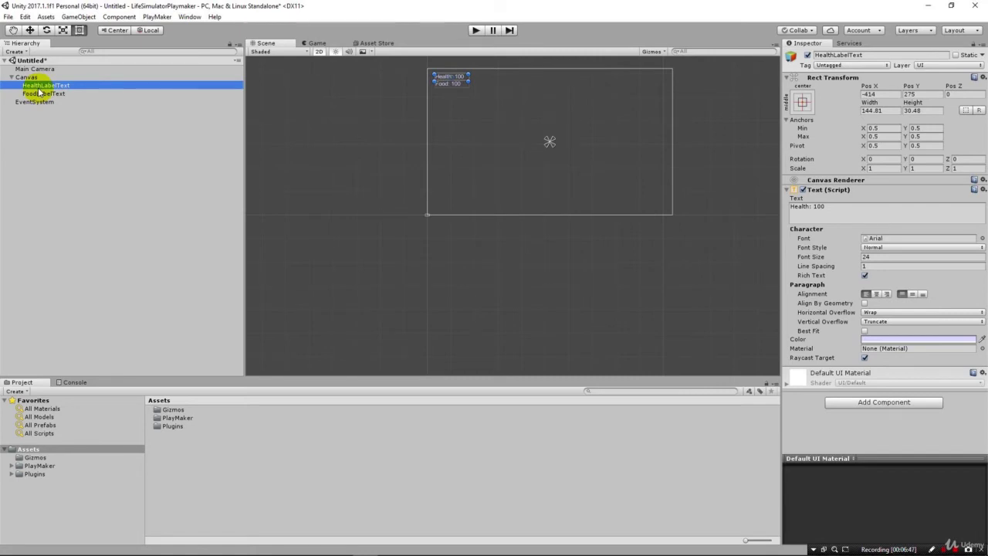
{"action": "left_click", "coordinate": [39, 94], "text": "ctrl"}
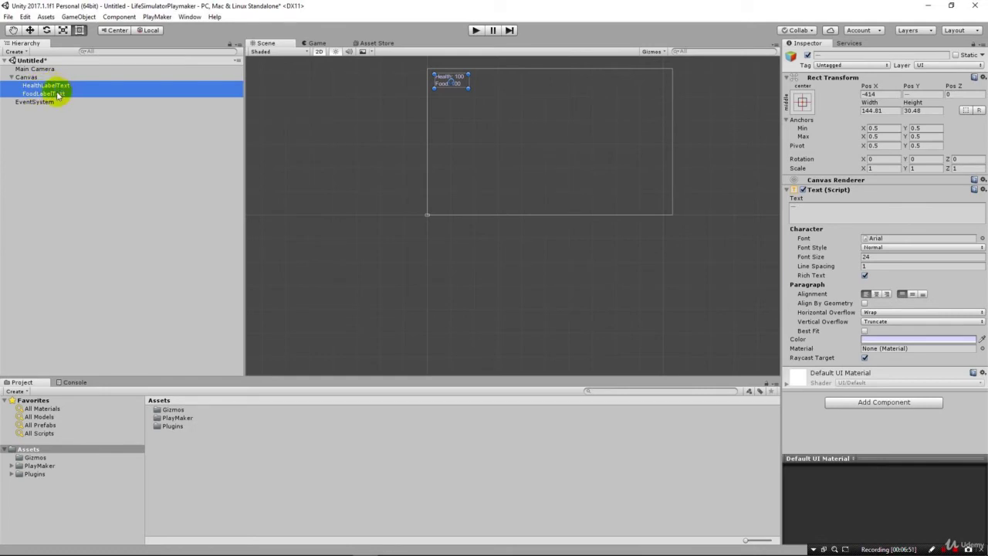
{"action": "right_click", "coordinate": [57, 94]}
{"action": "left_click", "coordinate": [90, 137]}
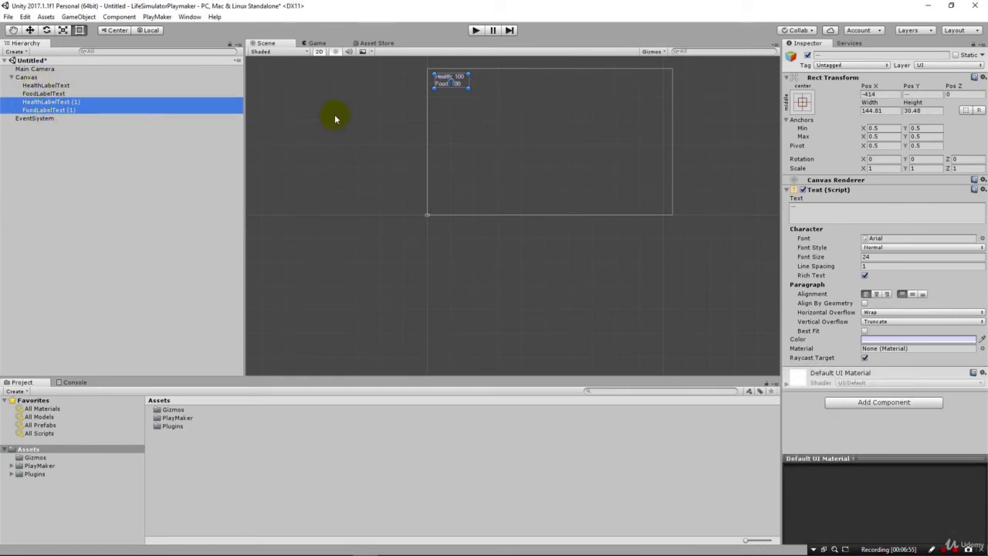
{"action": "left_click_drag", "start_coordinate": [463, 82], "coordinate": [661, 83]}
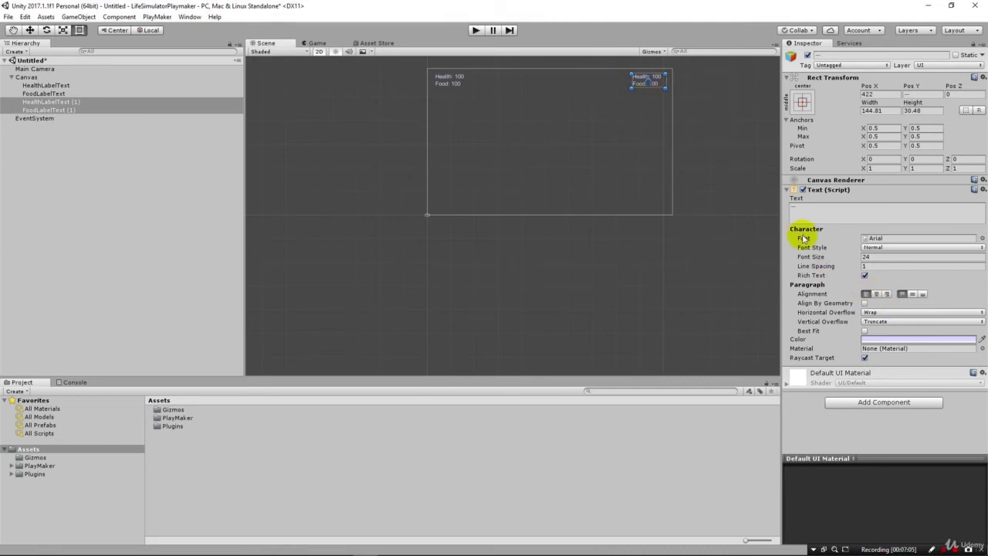
{"action": "left_click", "coordinate": [886, 294]}
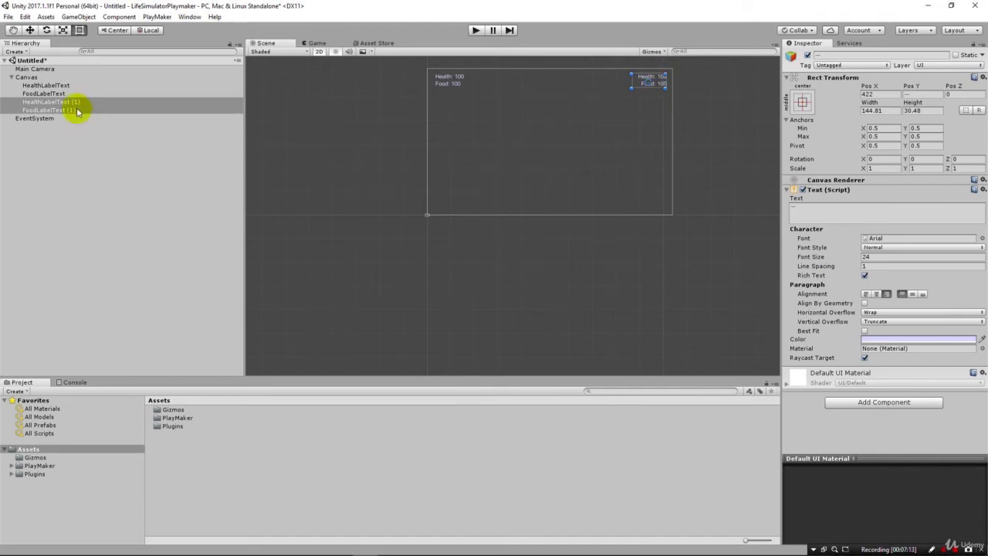
Rename HealthLabelText (1) to MoneyLabelText and set its text to 'Money: $0'.
{"action": "left_click", "coordinate": [66, 102]}
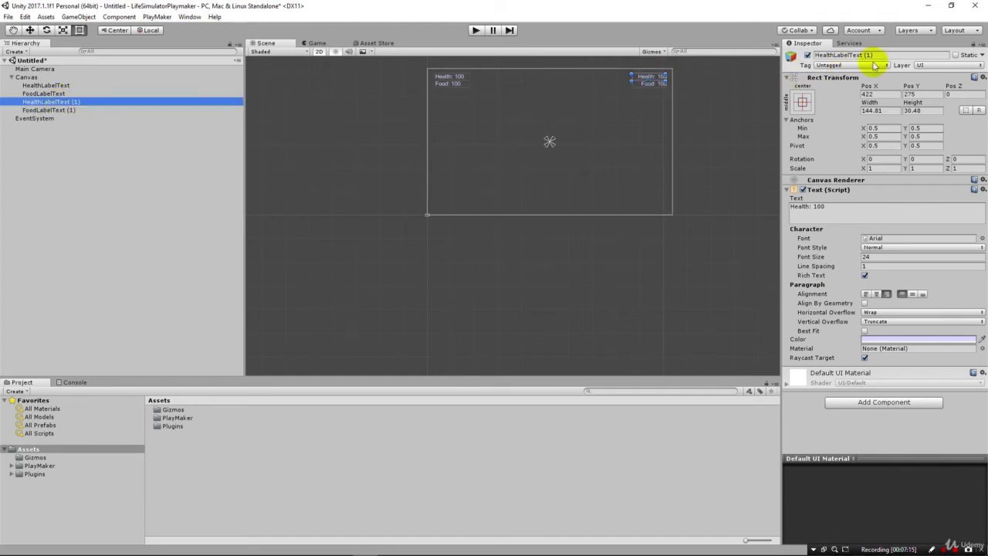
{"action": "left_click", "coordinate": [900, 56]}
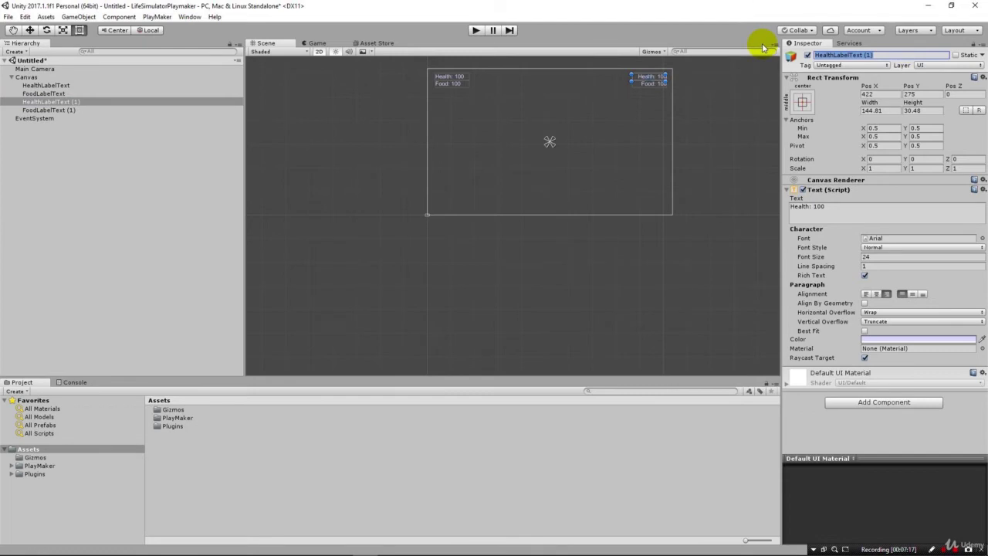
{"action": "type", "text": "MoneyLabelText"}
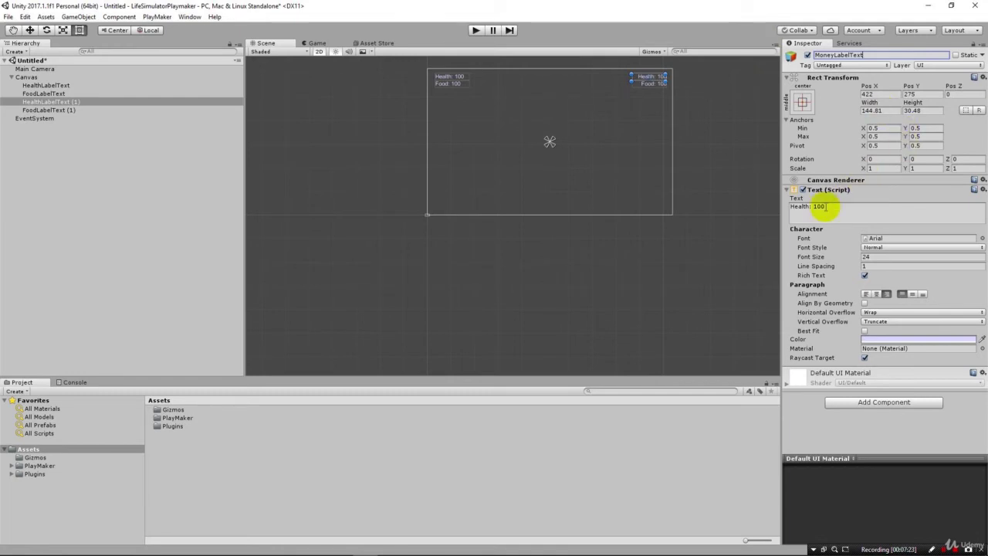
{"action": "left_click", "coordinate": [824, 207]}
{"action": "type", "text": "Mon"}
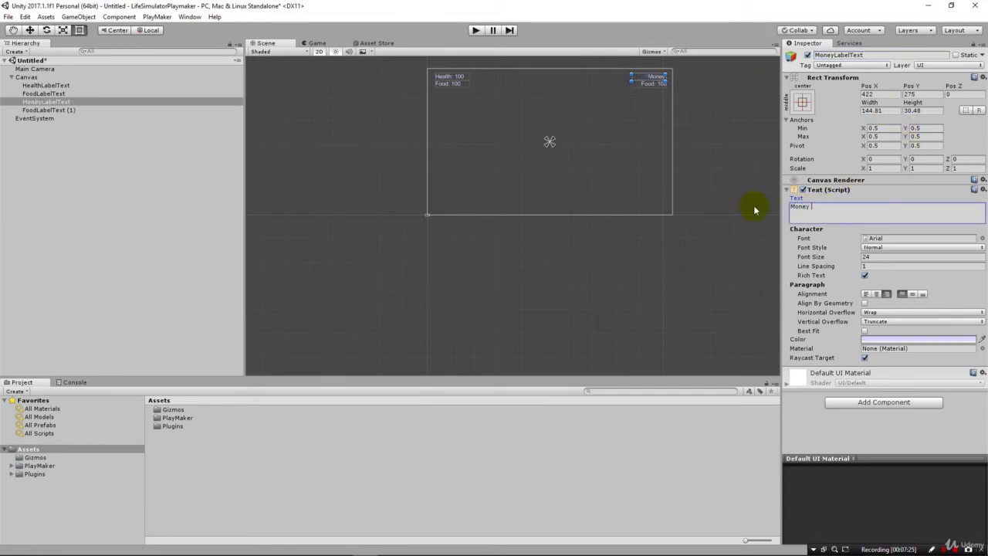
{"action": "type", "text": "ey"}
{"action": "key", "text": "BackSpace"}
{"action": "type", "text": ": $0"}
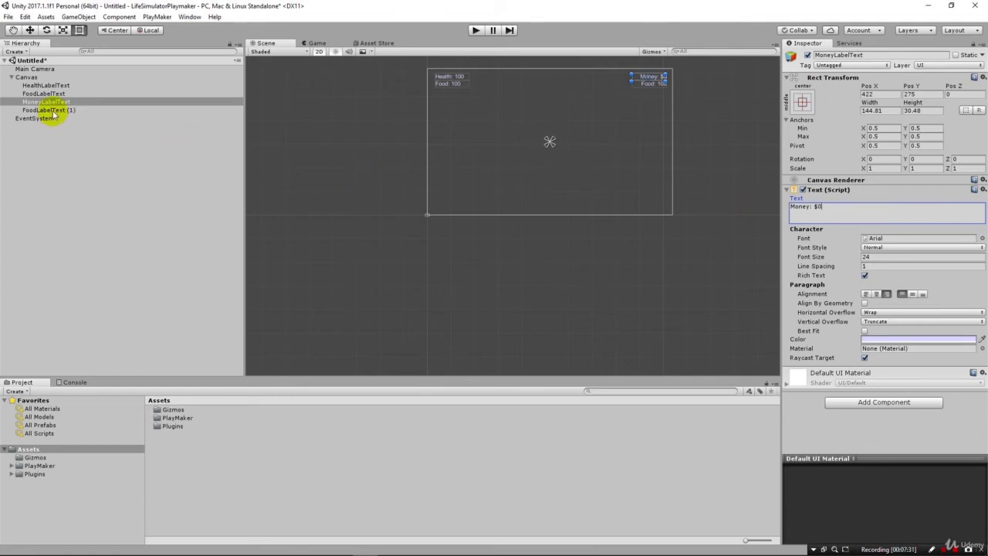
Rename FoodLabelText (1) to DayLabelText and set its text to 'Day: 1'.
{"action": "left_click", "coordinate": [52, 110]}
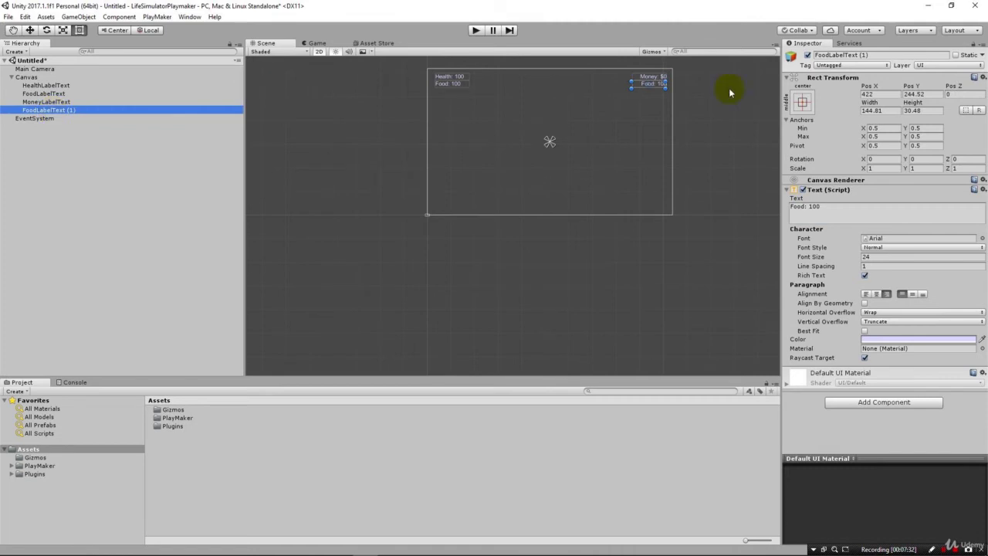
{"action": "left_click", "coordinate": [882, 55]}
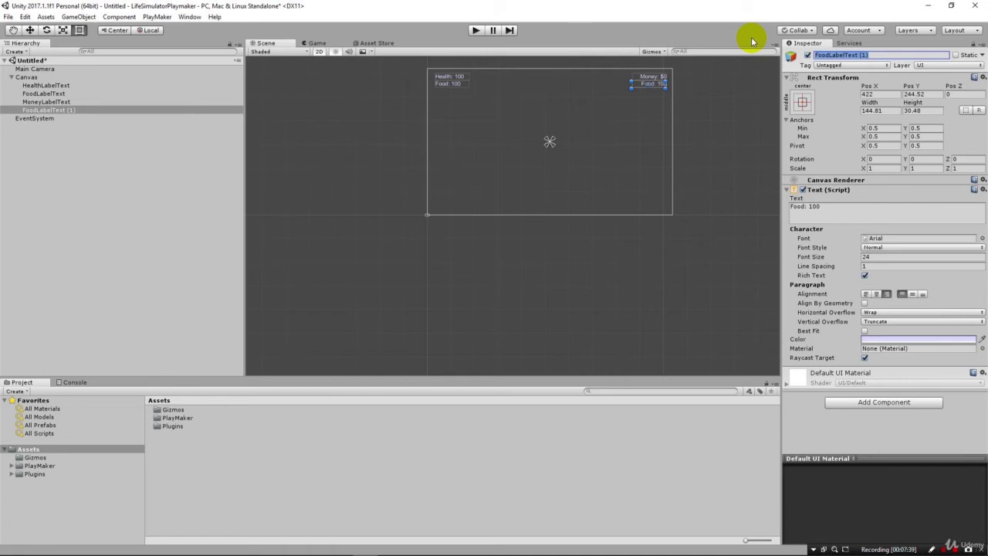
{"action": "type", "text": "DayLabelText"}
{"action": "key", "text": "Return"}
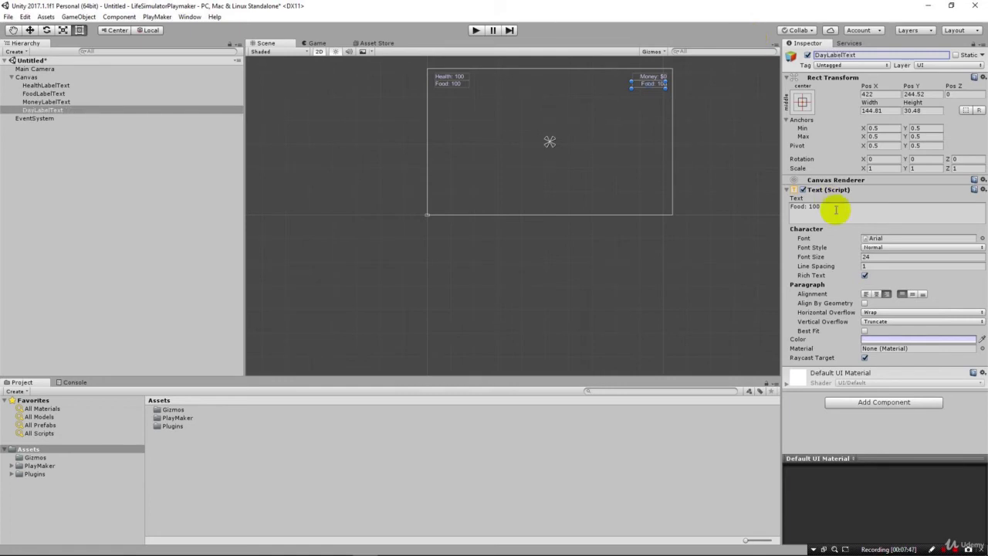
{"action": "left_click", "coordinate": [829, 206]}
{"action": "type", "text": "Day"}
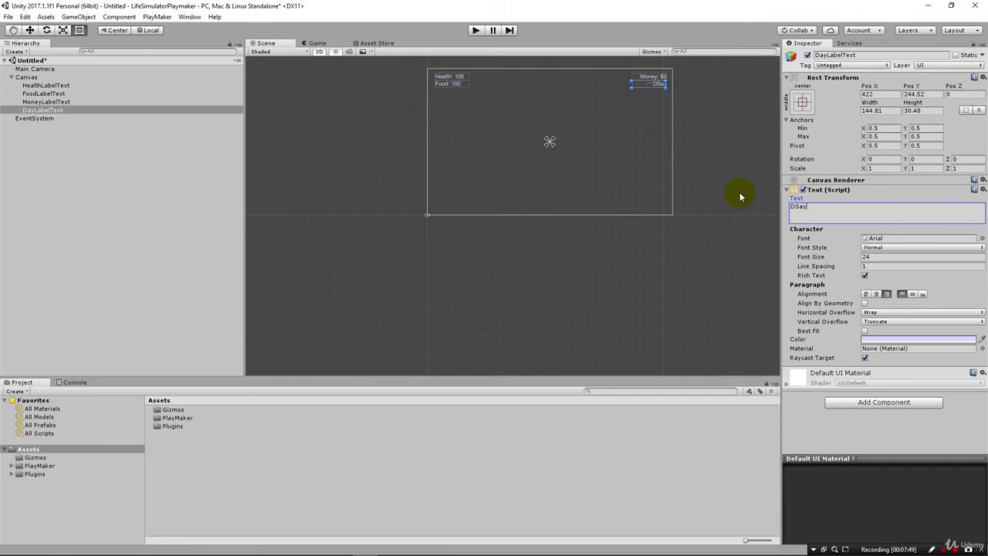
{"action": "key", "text": "BackSpace"}
{"action": "key", "text": "BackSpace"}
{"action": "key", "text": "BackSpace"}
{"action": "type", "text": "Day: 1"}
{"action": "left_click", "coordinate": [476, 31]}
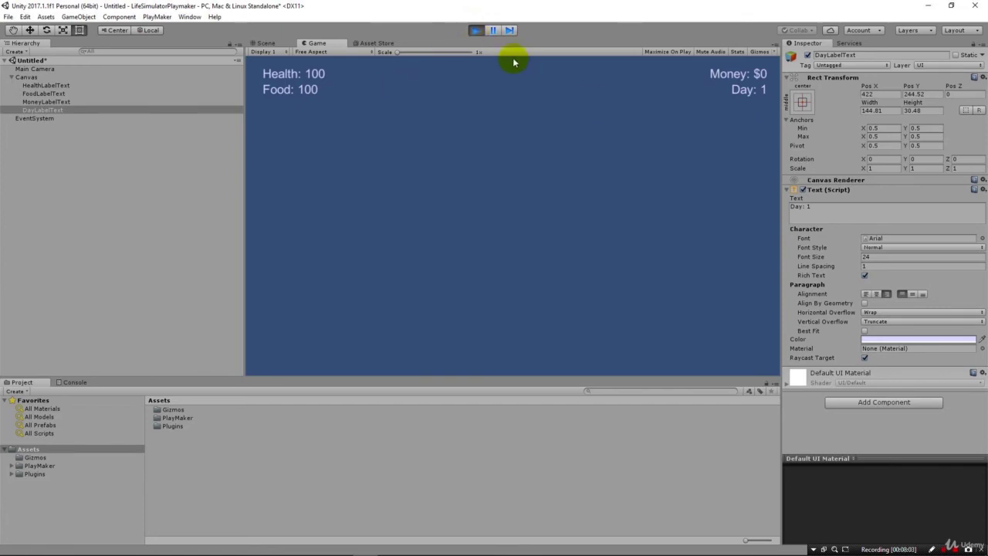
{"action": "left_click", "coordinate": [475, 30]}
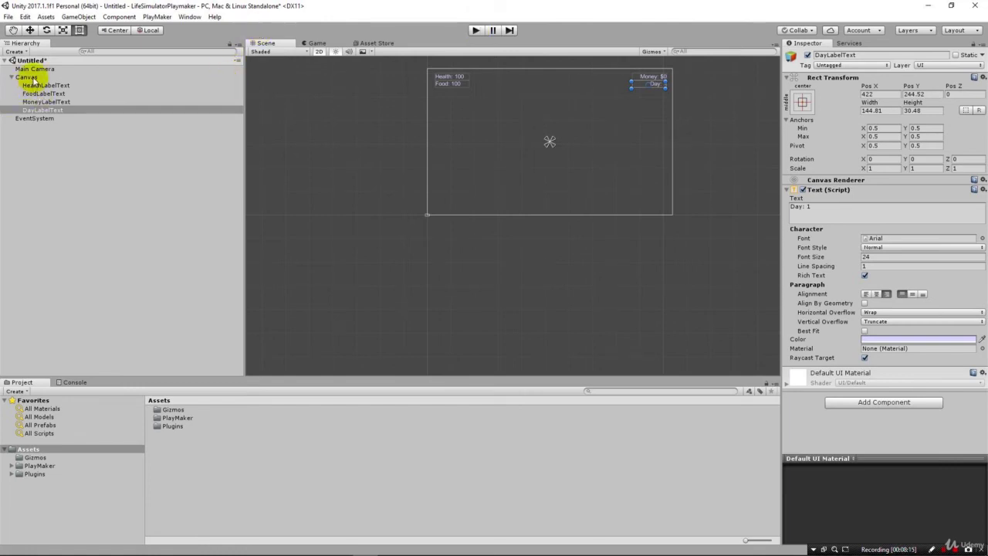
Add a UI Button under the Canvas via GameObject > UI > Button.
{"action": "right_click", "coordinate": [33, 80]}
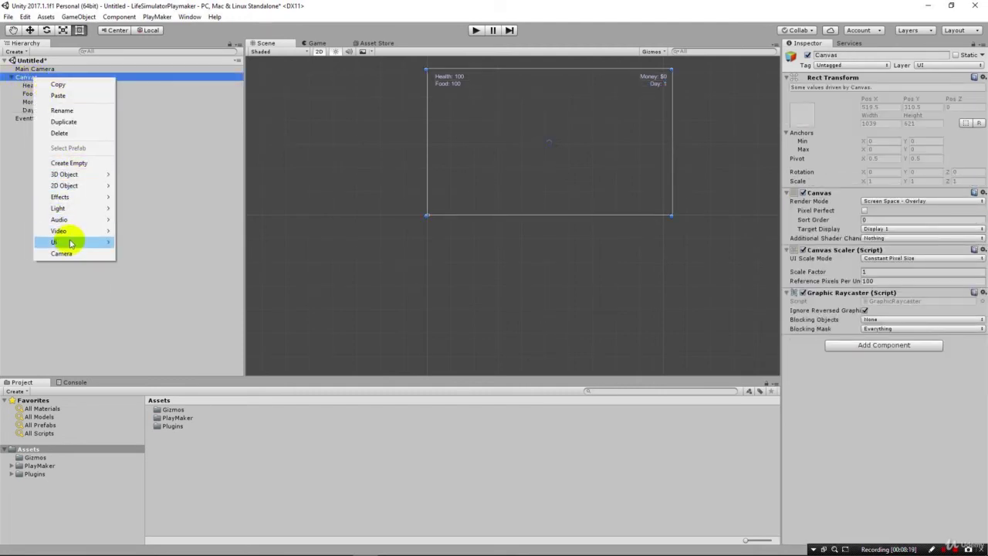
{"action": "mouse_move", "coordinate": [70, 243]}
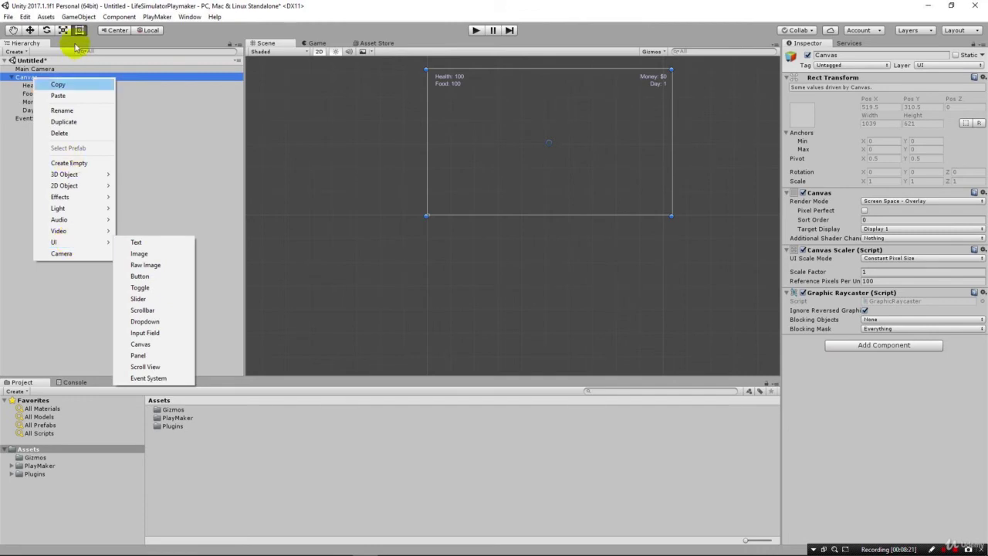
{"action": "left_click", "coordinate": [83, 18]}
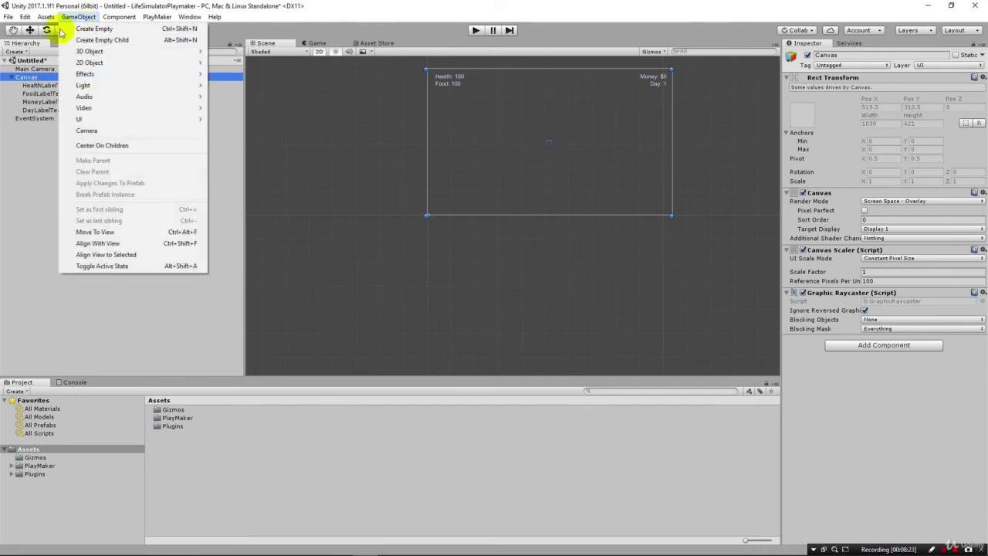
{"action": "left_click", "coordinate": [27, 77]}
{"action": "left_click", "coordinate": [78, 17]}
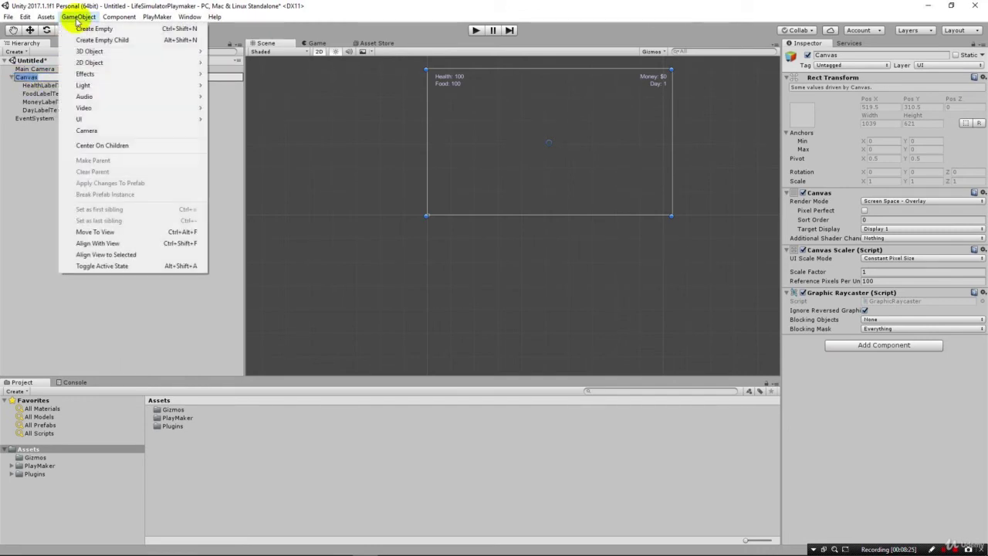
{"action": "mouse_move", "coordinate": [81, 121]}
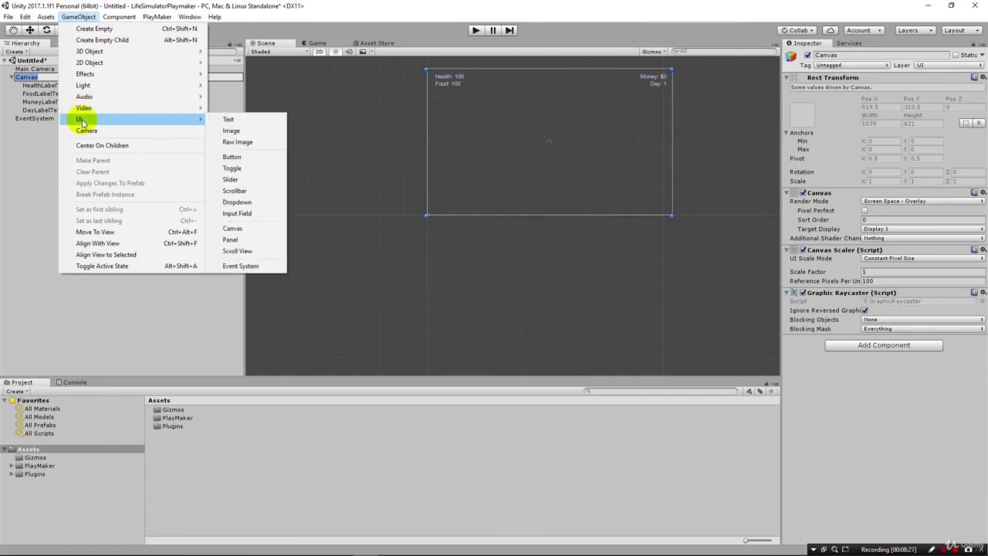
{"action": "left_click", "coordinate": [252, 159]}
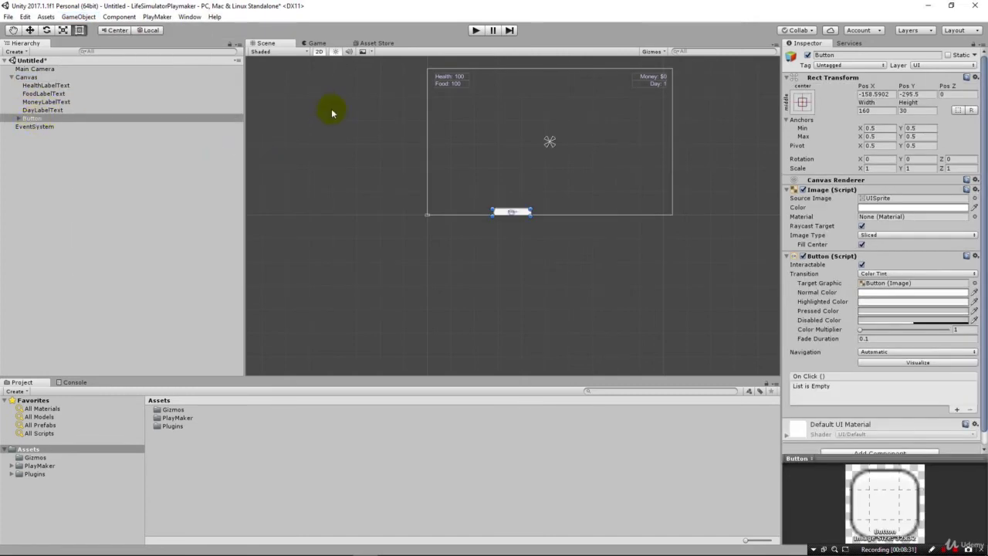
Rename the new button EatButton.
{"action": "left_click", "coordinate": [836, 56]}
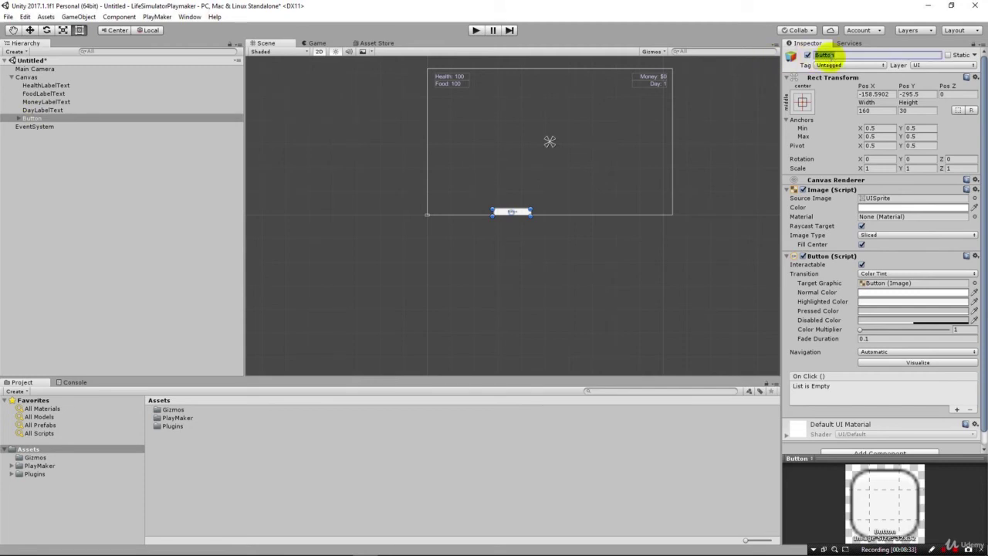
{"action": "type", "text": "EatB"}
{"action": "key", "text": "Return"}
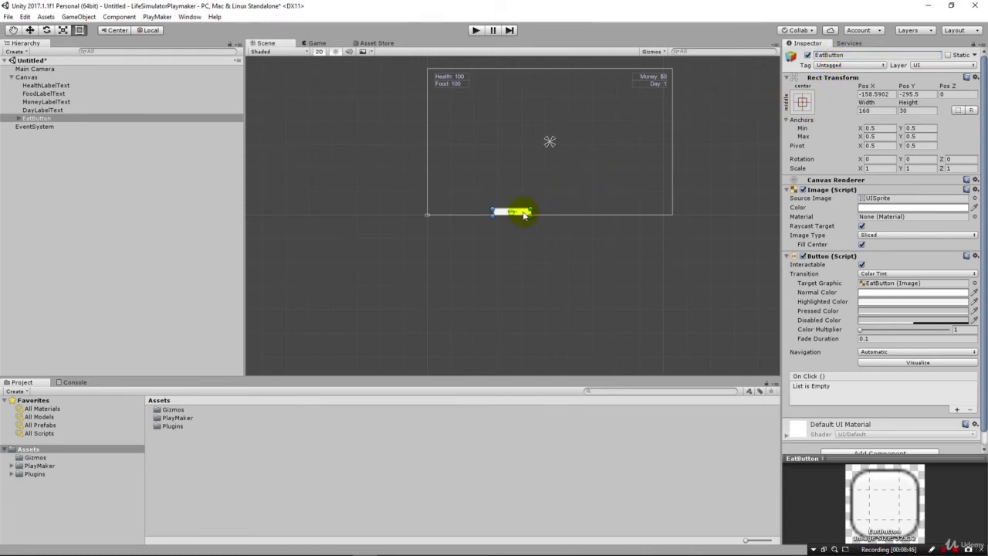
Move EatButton to the canvas's upper left at -329, 168, just below the Health and Food labels.
{"action": "left_click_drag", "start_coordinate": [523, 214], "coordinate": [485, 103]}
{"action": "scroll", "coordinate": [516, 102], "scroll_direction": "up", "scroll_amount": 3}
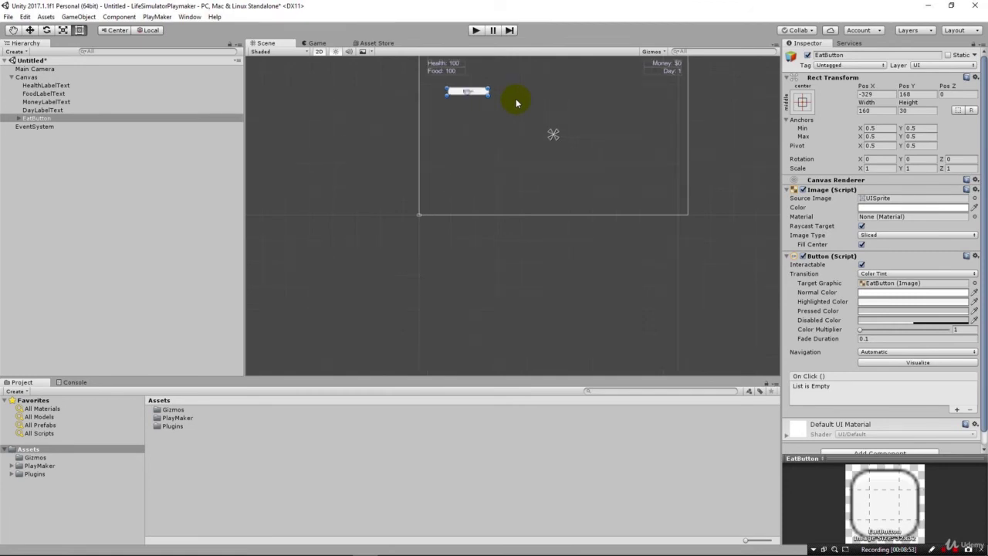
{"action": "key", "text": "q"}
{"action": "left_click_drag", "start_coordinate": [516, 94], "coordinate": [487, 229]}
{"action": "key", "text": "t"}
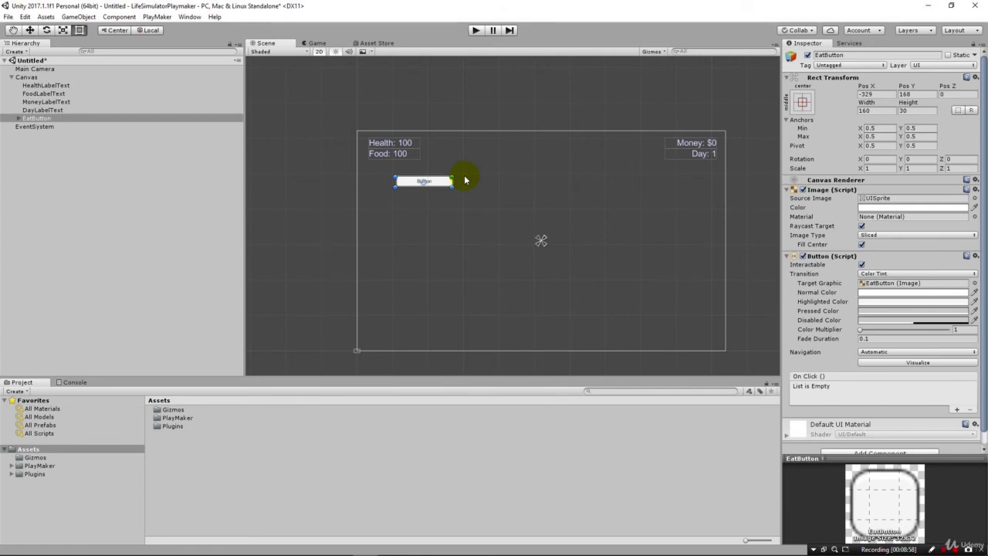
{"action": "mouse_move", "coordinate": [465, 180]}
{"action": "middle_mouse_down"}
{"action": "mouse_move", "coordinate": [479, 148]}
{"action": "mouse_move", "coordinate": [463, 172]}
{"action": "middle_mouse_up"}
{"action": "scroll", "coordinate": [463, 167], "scroll_direction": "up", "scroll_amount": 3}
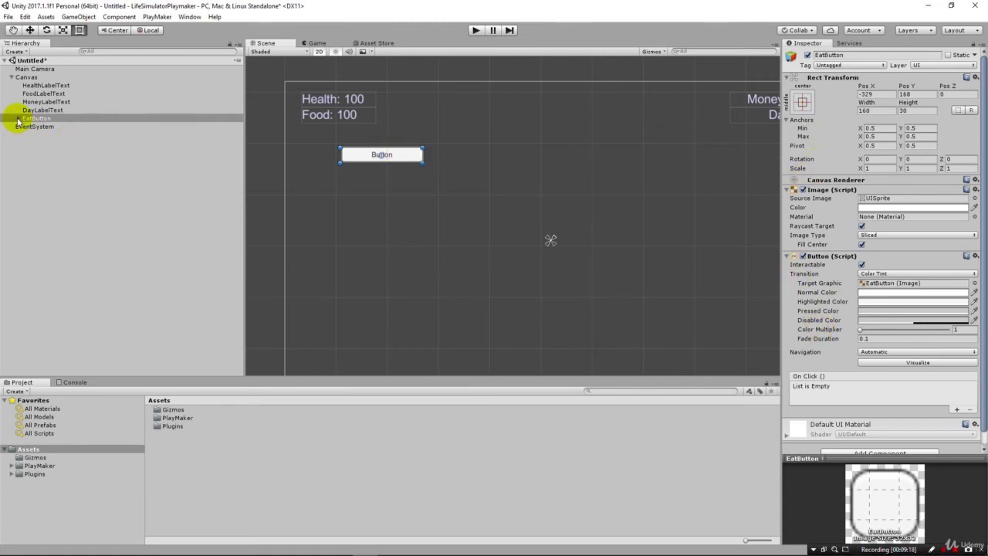
Set EatButton's Text child to 'Eat Garbage' and resize the button to 112.6×33.
{"action": "left_click", "coordinate": [17, 120]}
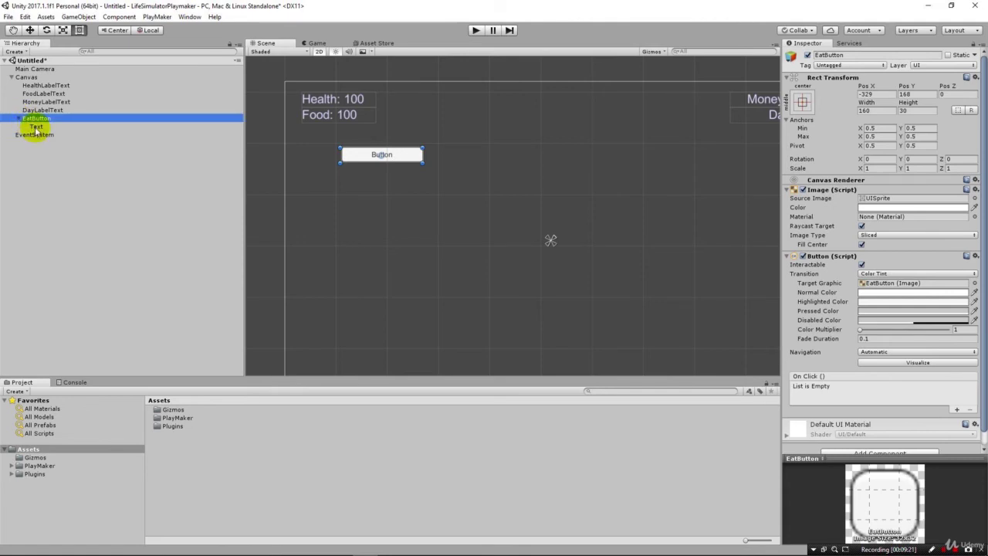
{"action": "left_click", "coordinate": [36, 128]}
{"action": "left_click", "coordinate": [36, 120]}
{"action": "left_click", "coordinate": [36, 127]}
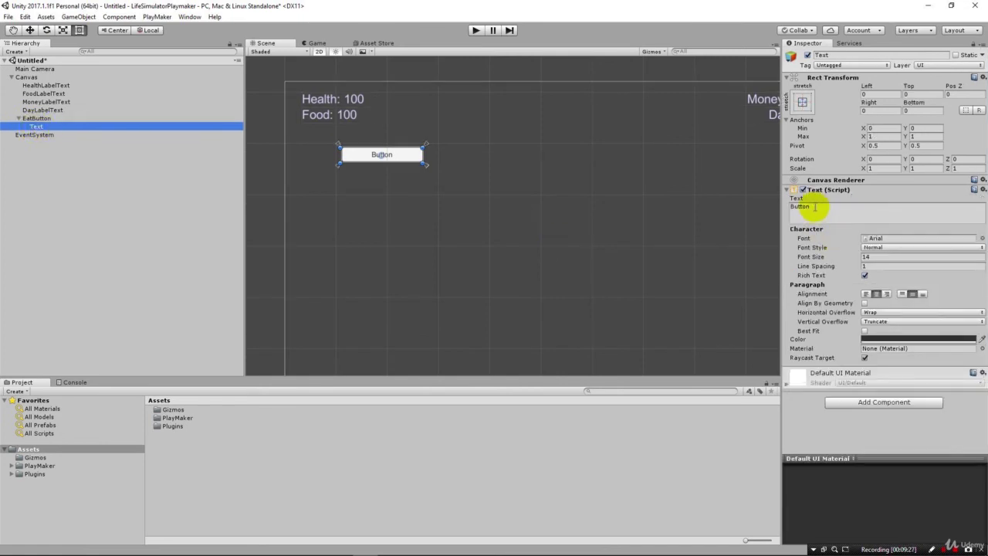
{"action": "left_click", "coordinate": [815, 209]}
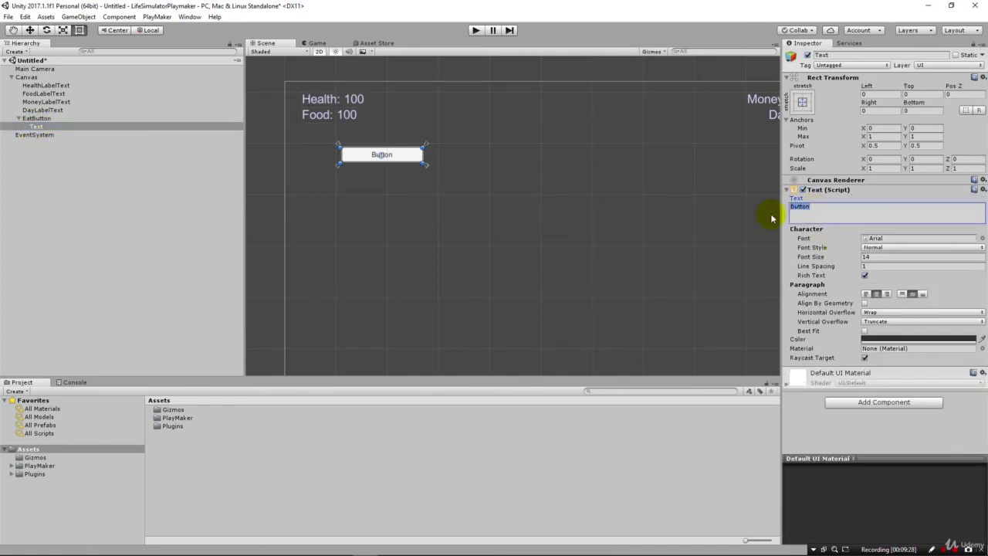
{"action": "type", "text": "Eat Garbage"}
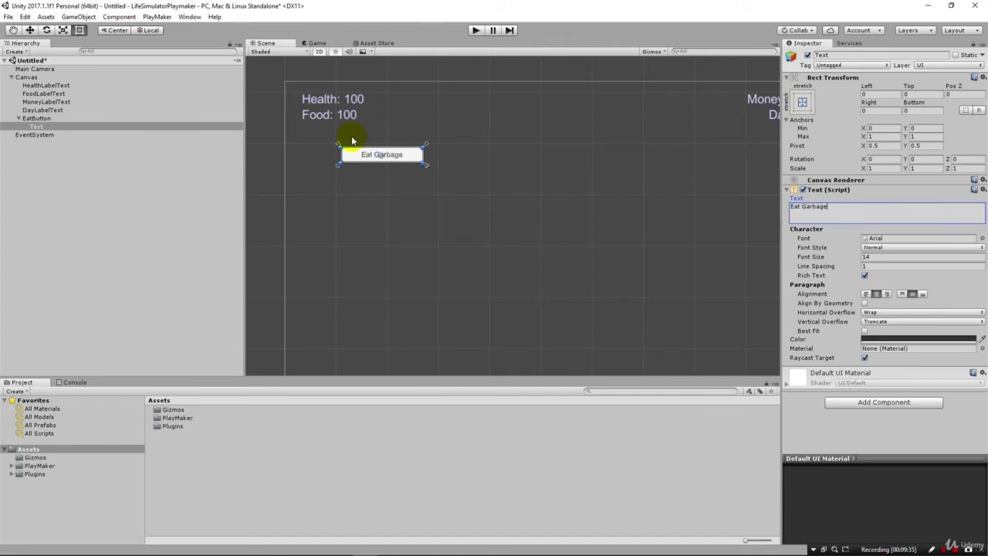
{"action": "left_click", "coordinate": [37, 118]}
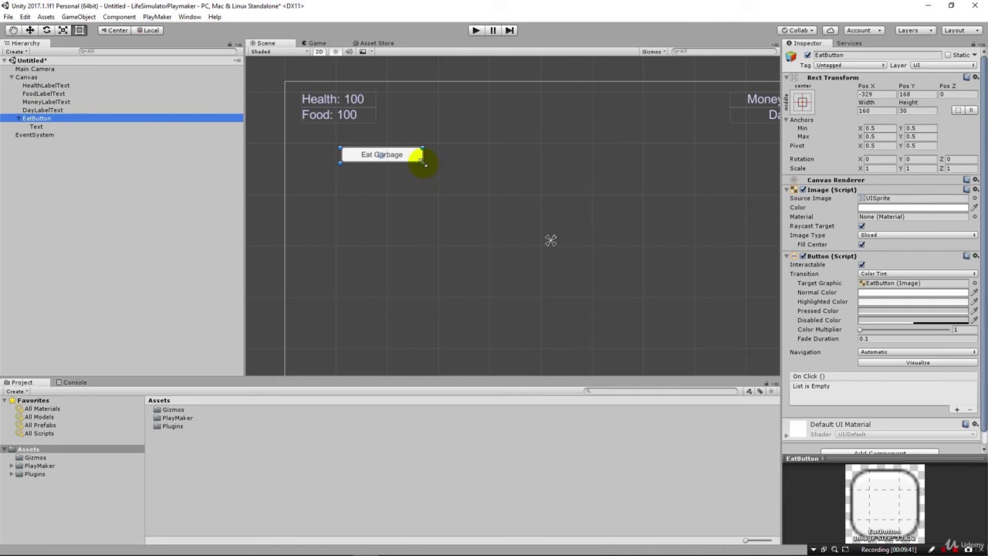
{"action": "left_click_drag", "start_coordinate": [423, 162], "coordinate": [398, 164]}
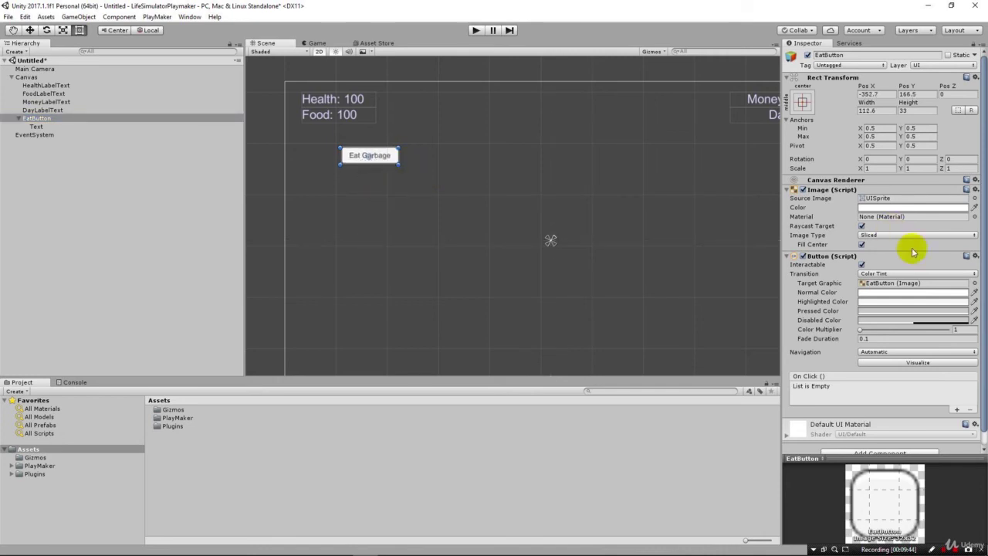
Duplicate EatButton and rename the copy SleepOutside.
{"action": "left_click", "coordinate": [23, 120]}
{"action": "right_click", "coordinate": [23, 121]}
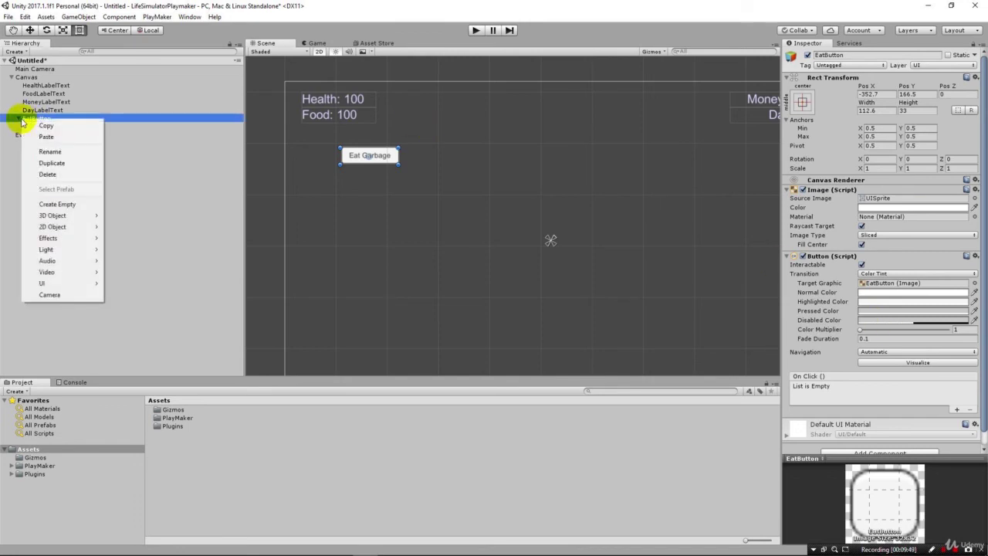
{"action": "left_click", "coordinate": [60, 162]}
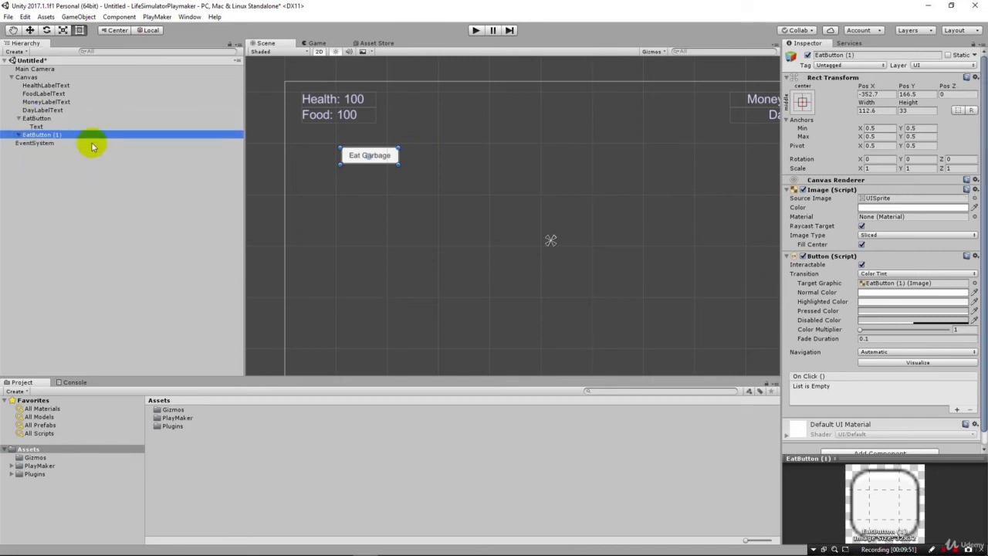
{"action": "left_click", "coordinate": [44, 136]}
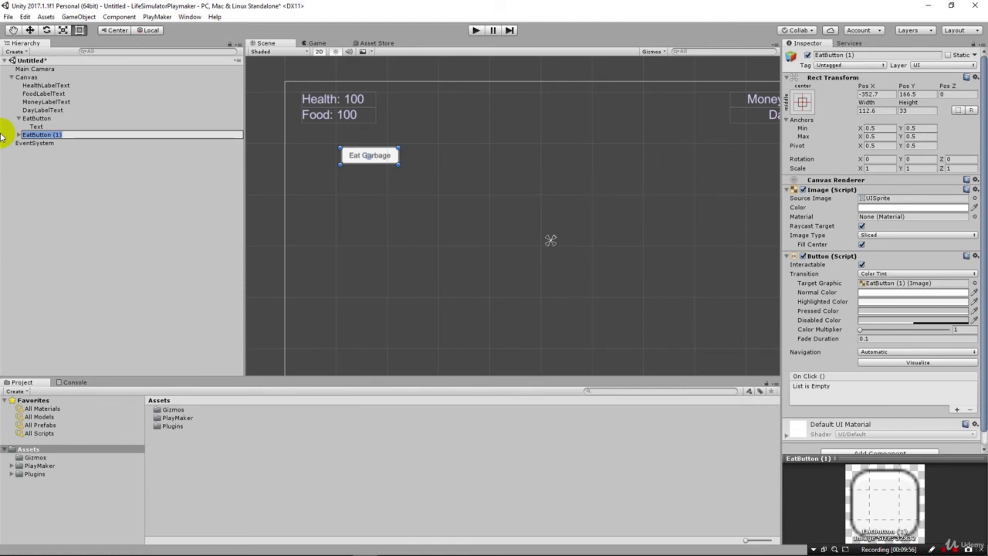
{"action": "type", "text": "SleepOut"}
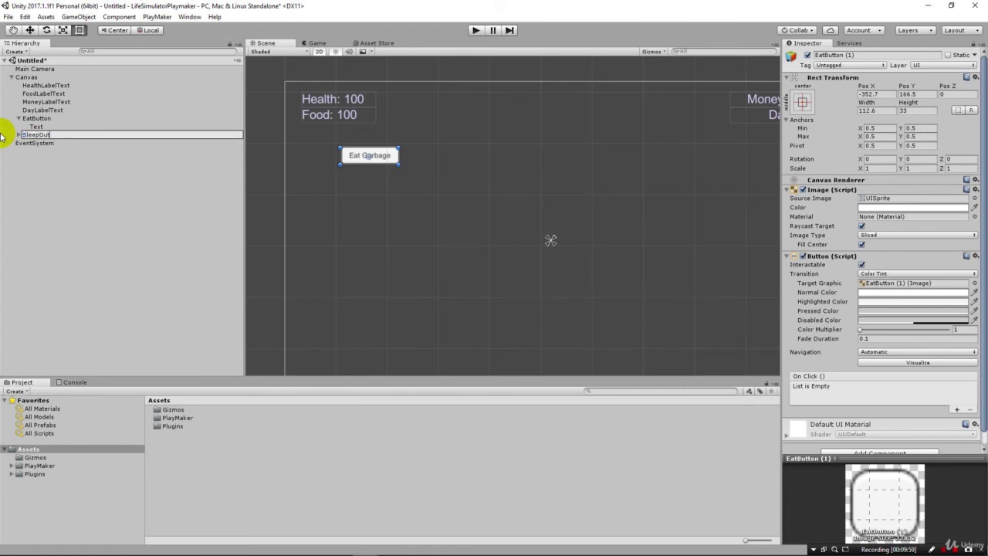
{"action": "type", "text": "side"}
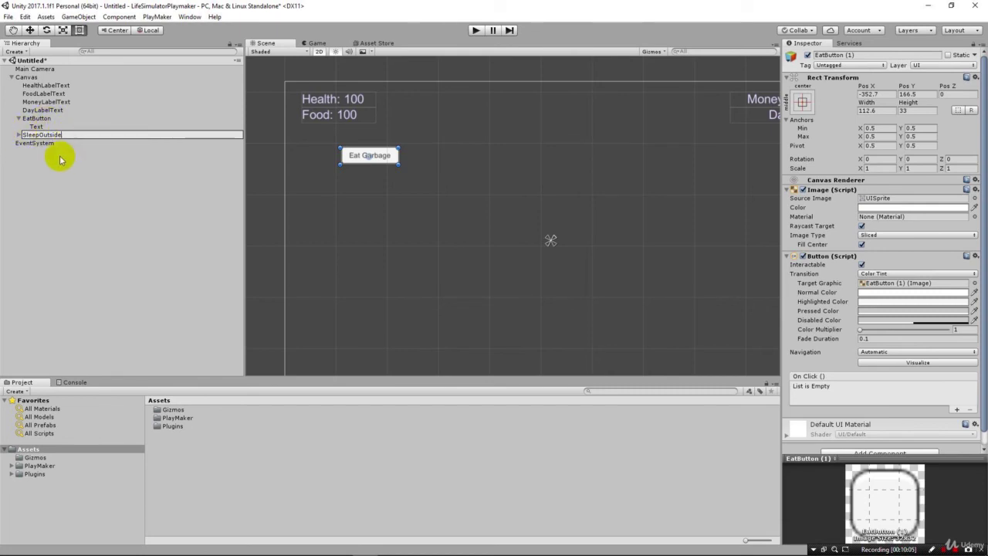
{"action": "left_click", "coordinate": [396, 160]}
Move the copy beside Eat Garbage at -222, 166.5 and set its label to 'Sleep Outside'.
{"action": "left_click_drag", "start_coordinate": [396, 159], "coordinate": [467, 157]}
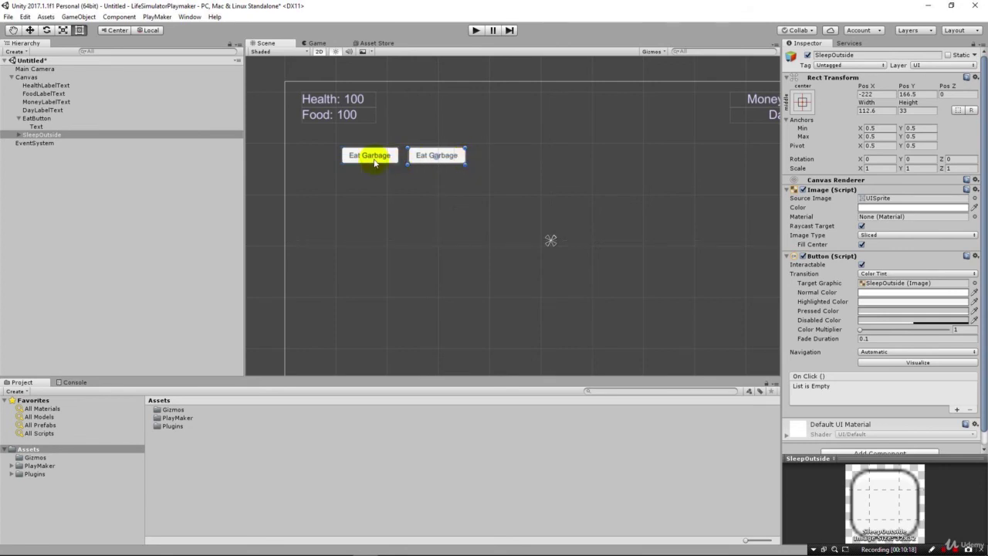
{"action": "left_click", "coordinate": [19, 134]}
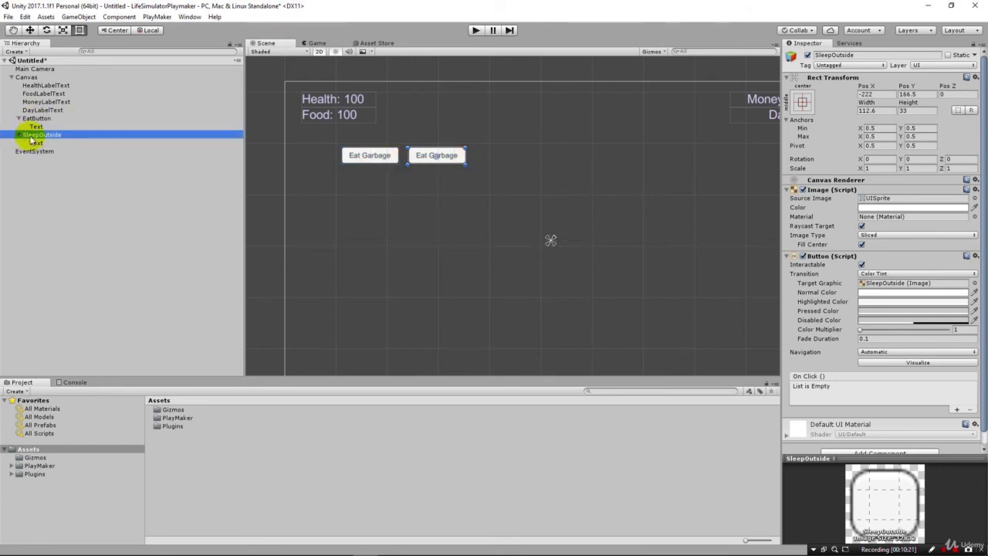
{"action": "left_click", "coordinate": [39, 143]}
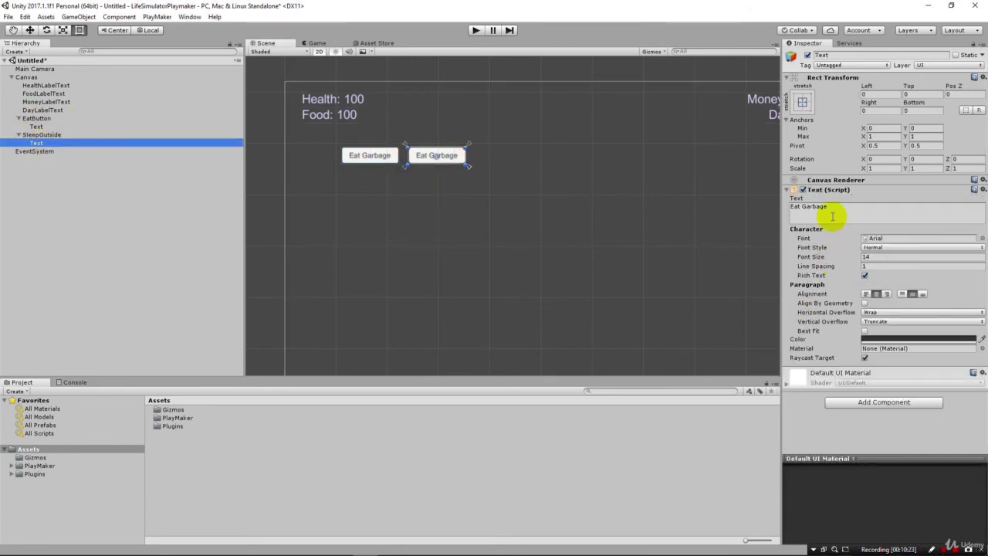
{"action": "left_click", "coordinate": [833, 214]}
{"action": "type", "text": "S"}
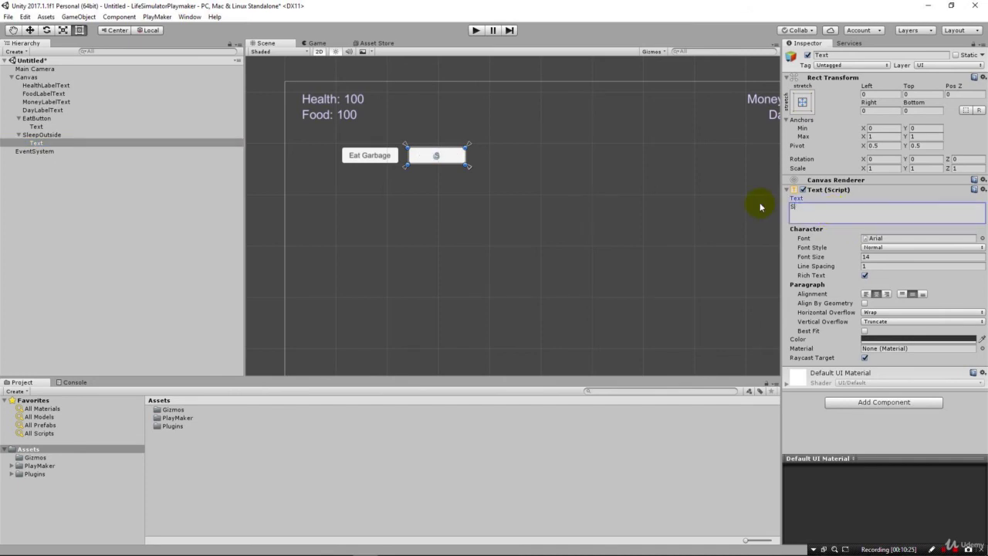
{"action": "type", "text": "leep Outside"}
Rename the SleepOutside object to SleepOutsideButton.
{"action": "left_click", "coordinate": [60, 136]}
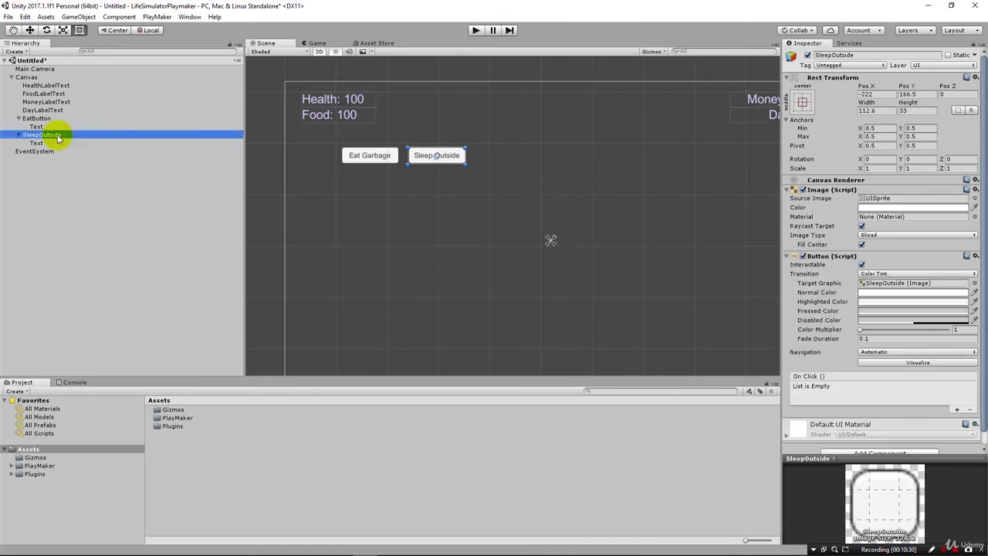
{"action": "left_click", "coordinate": [866, 56]}
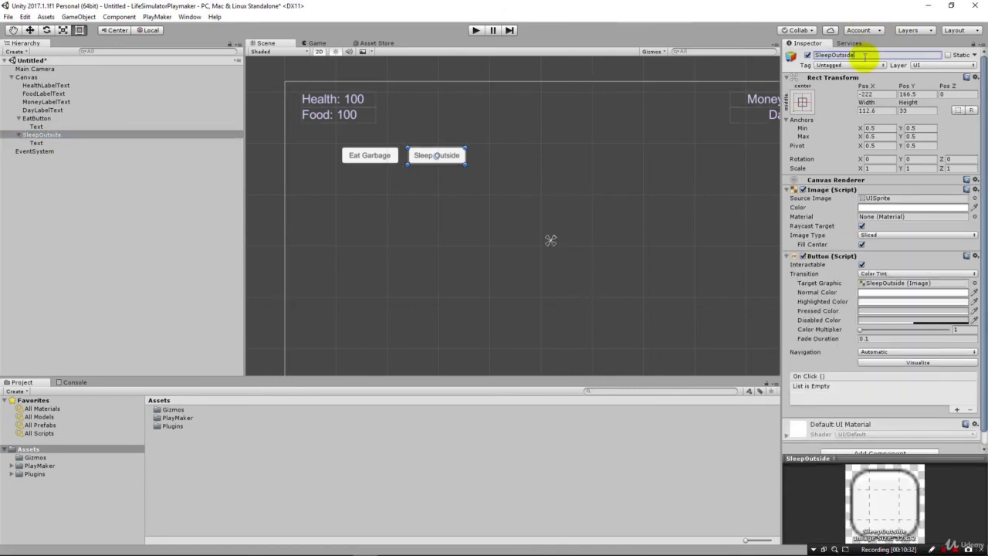
{"action": "type", "text": "Button"}
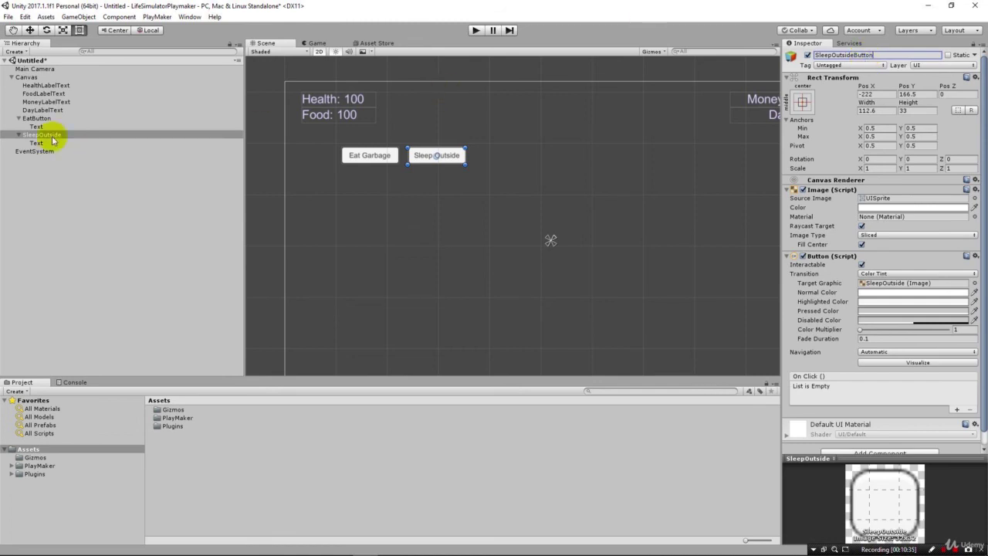
Duplicate SleepOutside and place the copy right beside the Sleep Outside button.
{"action": "right_click", "coordinate": [24, 135]}
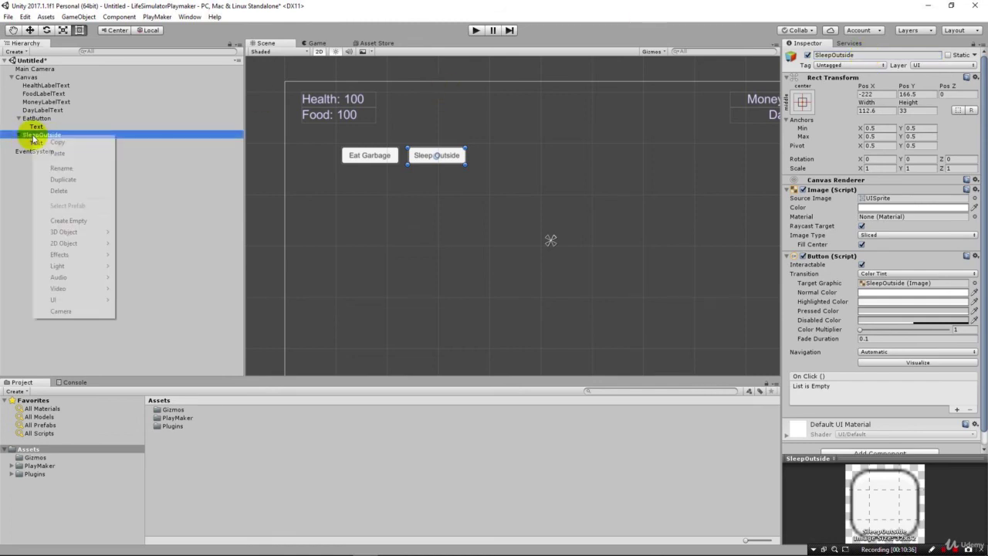
{"action": "left_click", "coordinate": [62, 182]}
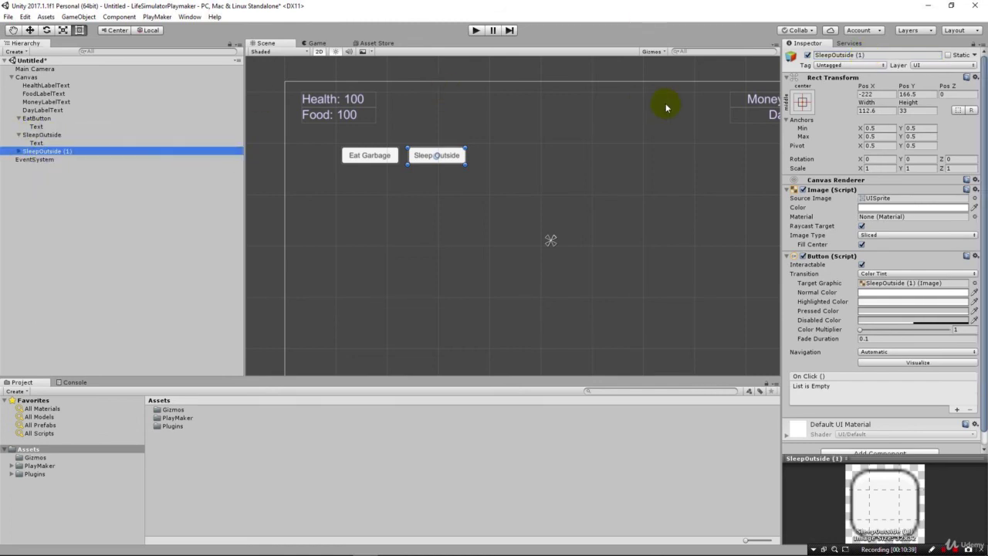
{"action": "left_click", "coordinate": [870, 55]}
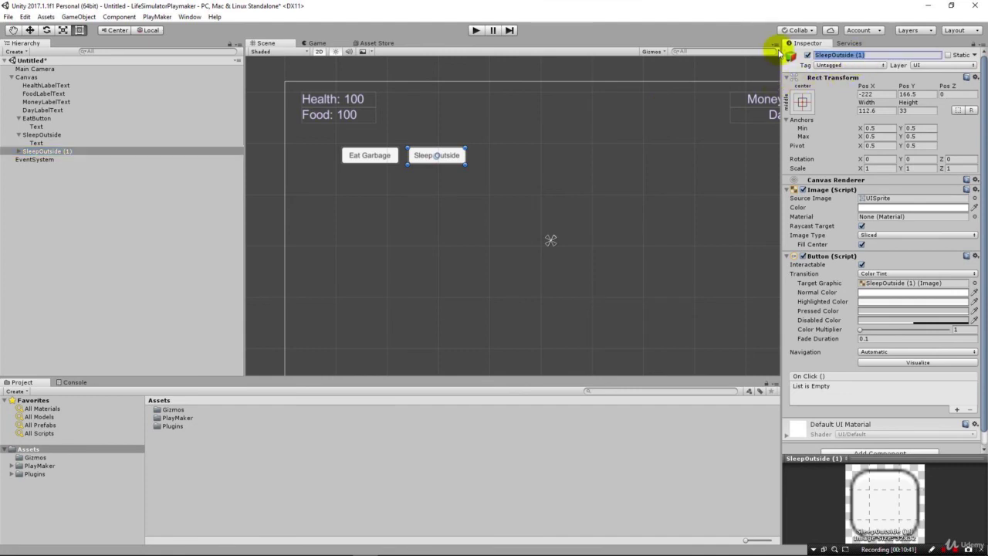
{"action": "type", "text": "BegButton"}
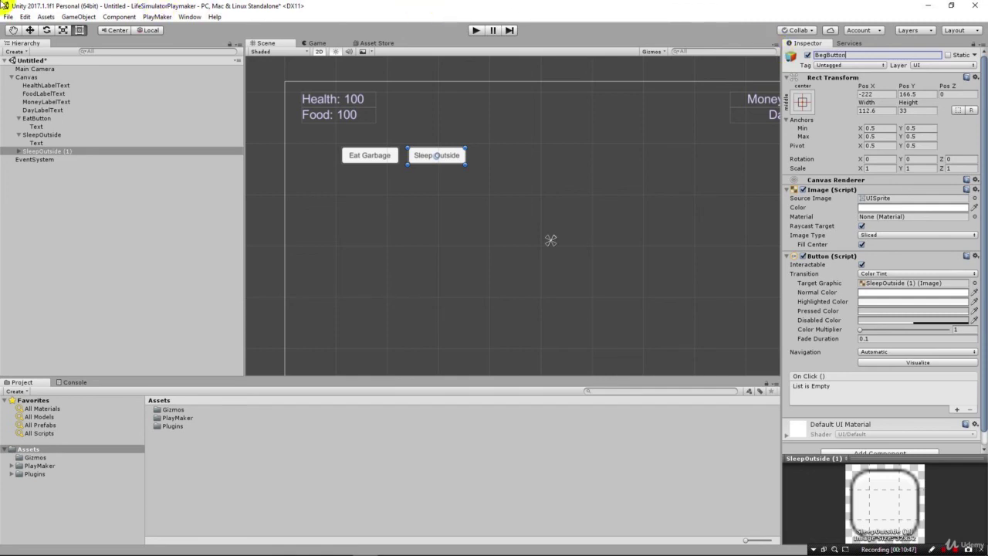
{"action": "left_click", "coordinate": [460, 157]}
{"action": "left_click_drag", "start_coordinate": [460, 157], "coordinate": [525, 159]}
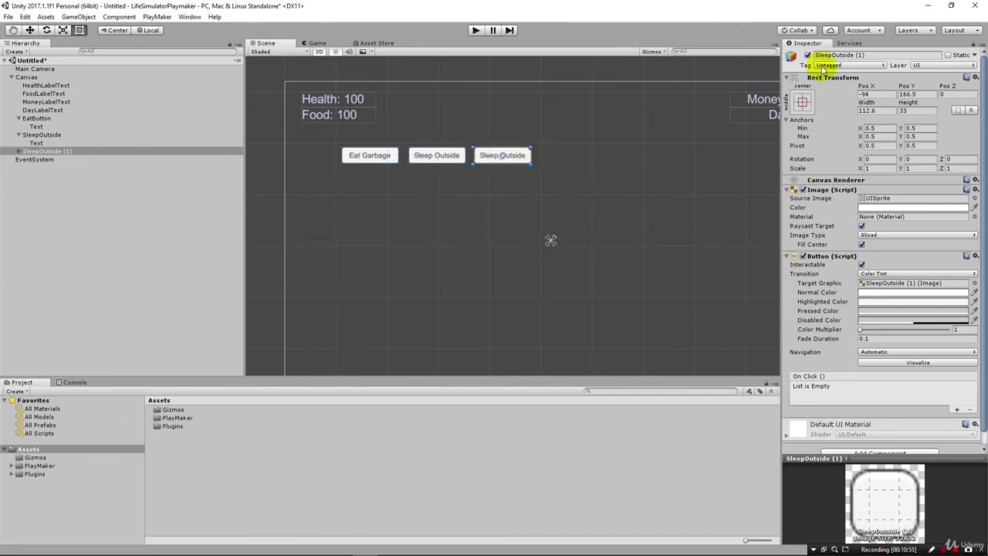
Rename the new copy BegForMoneyButton.
{"action": "left_click", "coordinate": [826, 55]}
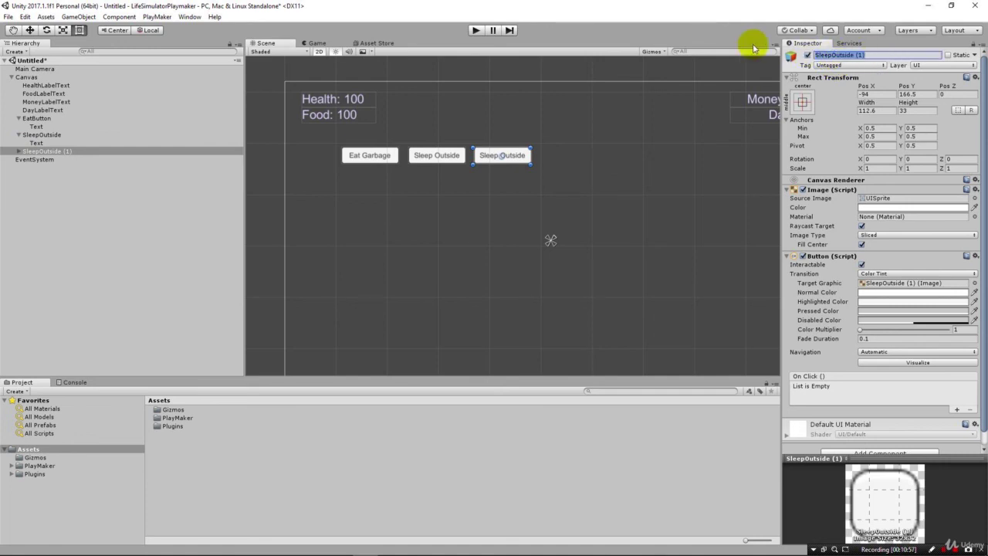
{"action": "type", "text": "BegForMoneyButton"}
{"action": "key", "text": "Return"}
Change BegForMoneyButton's label text to 'Beg $1'.
{"action": "left_click", "coordinate": [23, 151]}
{"action": "left_click", "coordinate": [37, 159]}
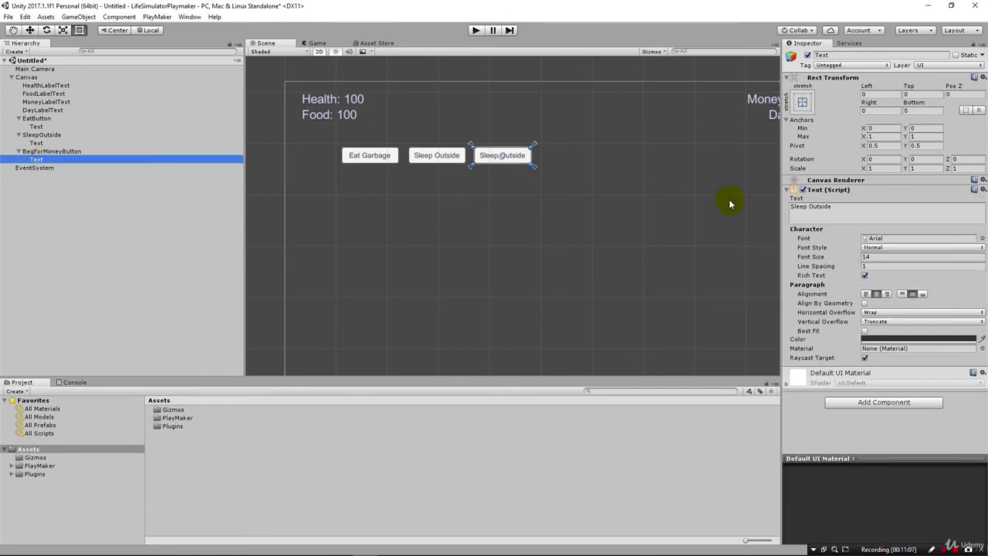
{"action": "left_click", "coordinate": [801, 209]}
{"action": "type", "text": "Beg"}
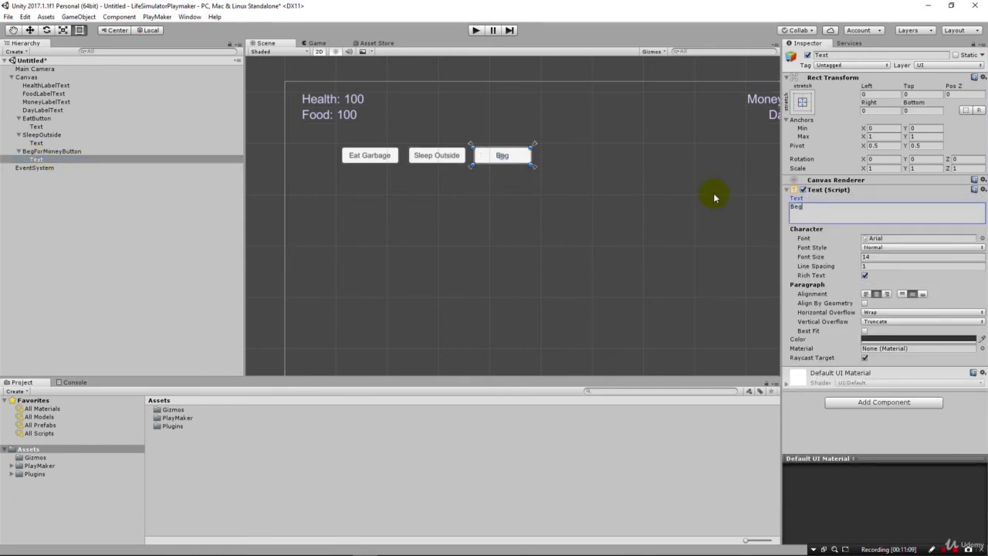
{"action": "type", "text": " For Money"}
{"action": "key", "text": "BackSpace"}
{"action": "key", "text": "BackSpace"}
{"action": "key", "text": "BackSpace"}
{"action": "key", "text": "BackSpace"}
{"action": "key", "text": "BackSpace"}
{"action": "key", "text": "BackSpace"}
{"action": "key", "text": "BackSpace"}
{"action": "key", "text": "BackSpace"}
{"action": "key", "text": "BackSpace"}
{"action": "key", "text": "BackSpace"}
{"action": "key", "text": "BackSpace"}
{"action": "type", "text": "$1"}
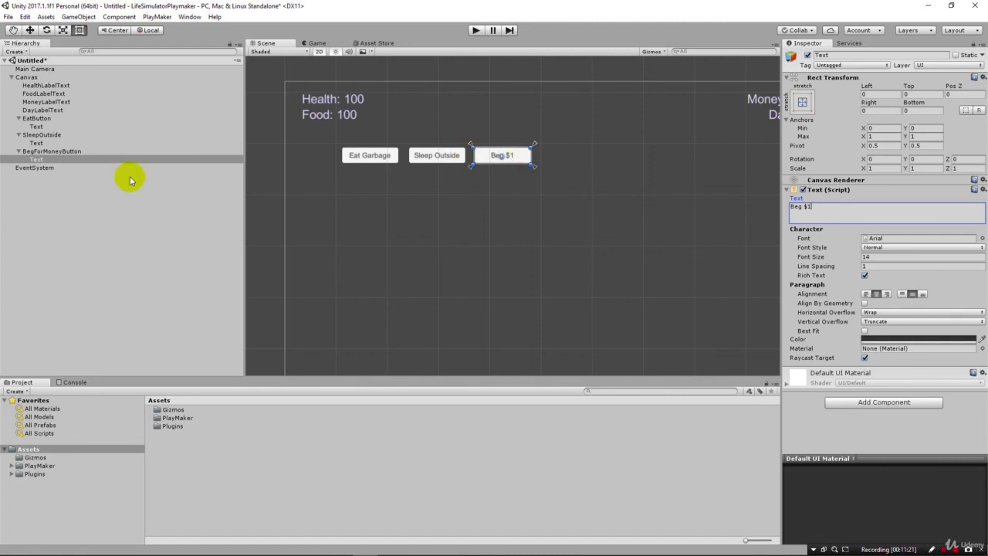
Check the Eat Garbage, Sleep Outside and Beg $1 label texts in the Hierarchy.
{"action": "left_click", "coordinate": [34, 151]}
{"action": "left_click", "coordinate": [34, 159]}
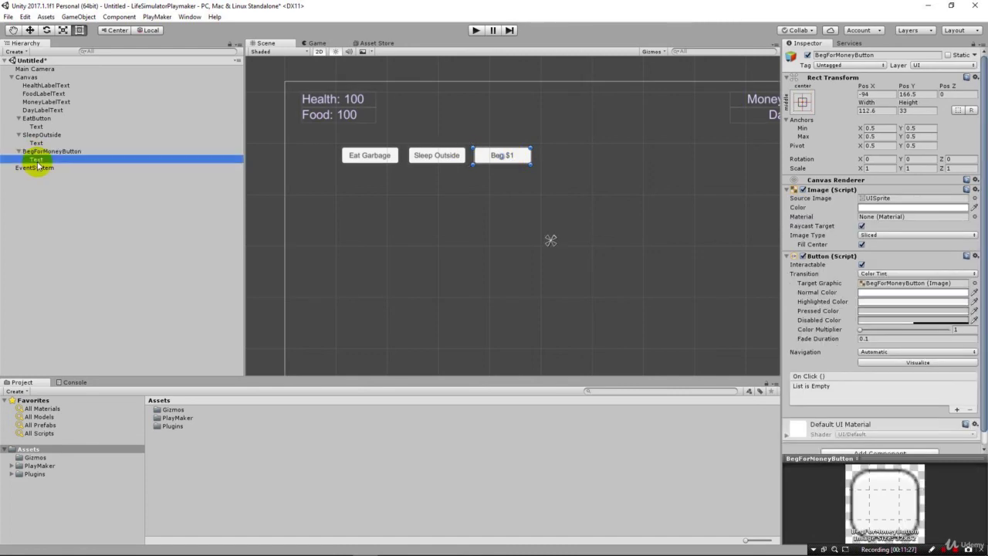
{"action": "left_click", "coordinate": [36, 144]}
{"action": "left_click", "coordinate": [36, 127]}
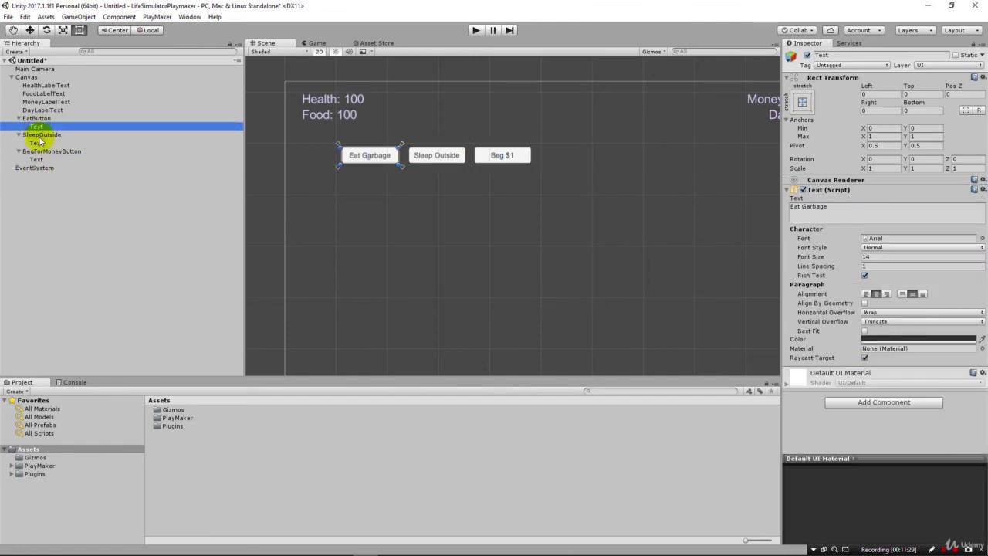
{"action": "left_click", "coordinate": [38, 144]}
{"action": "left_click", "coordinate": [36, 160]}
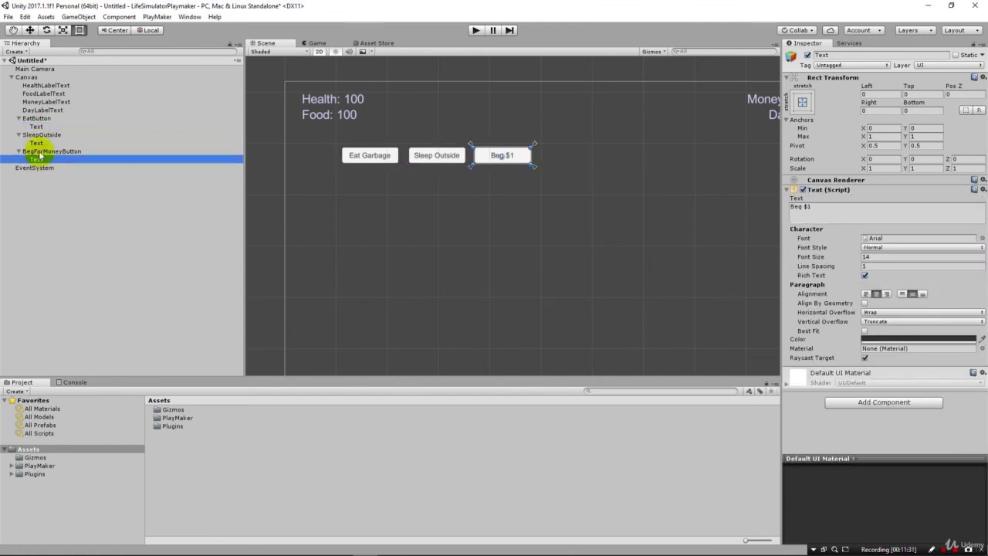
{"action": "left_click", "coordinate": [37, 143]}
{"action": "left_click", "coordinate": [36, 127]}
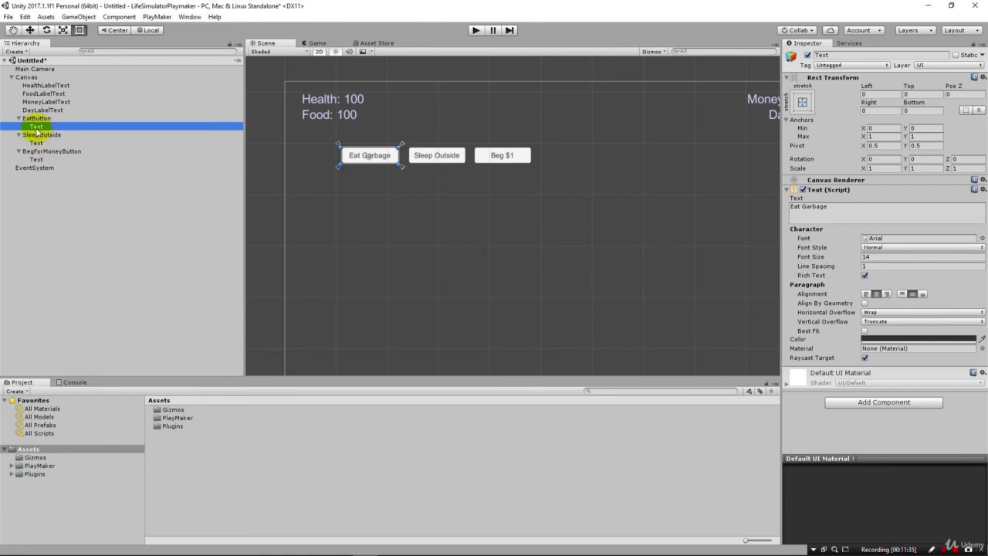
Collapse EatButton, SleepOutside and BegForMoneyButton to hide their Text children.
{"action": "left_click", "coordinate": [18, 119]}
{"action": "left_click", "coordinate": [18, 127]}
{"action": "left_click", "coordinate": [18, 136]}
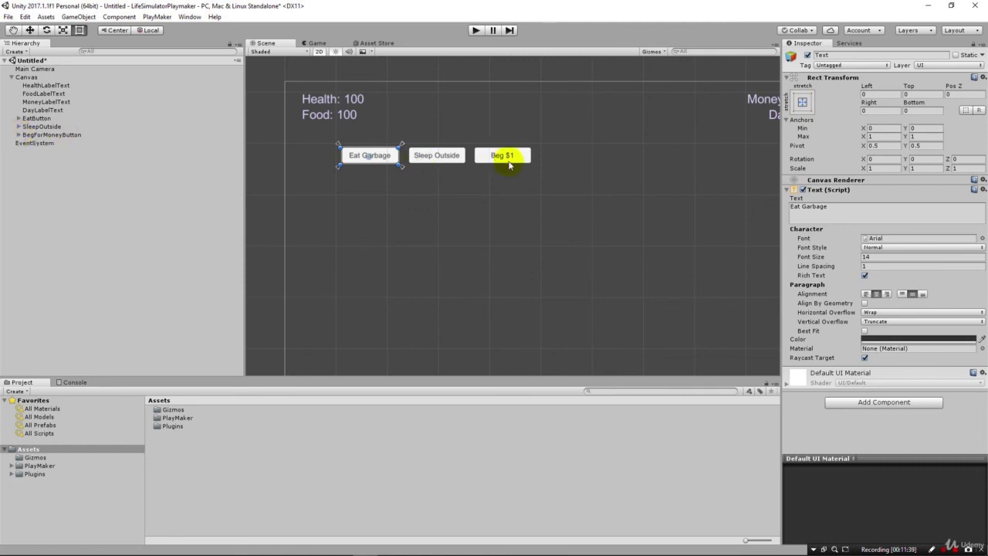
{"action": "left_click", "coordinate": [25, 119]}
{"action": "left_click", "coordinate": [17, 119]}
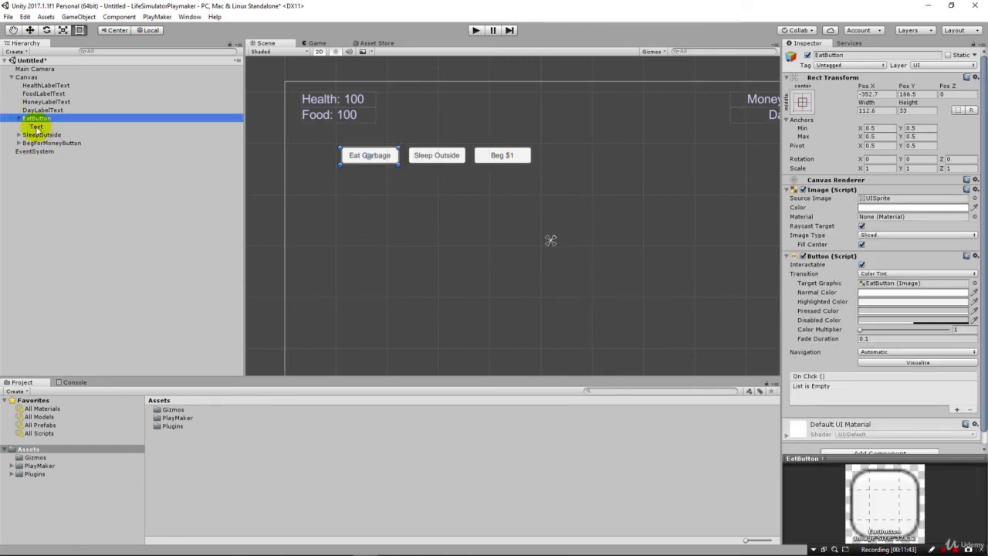
{"action": "left_click", "coordinate": [35, 127]}
{"action": "left_click", "coordinate": [38, 119]}
{"action": "left_click", "coordinate": [18, 119]}
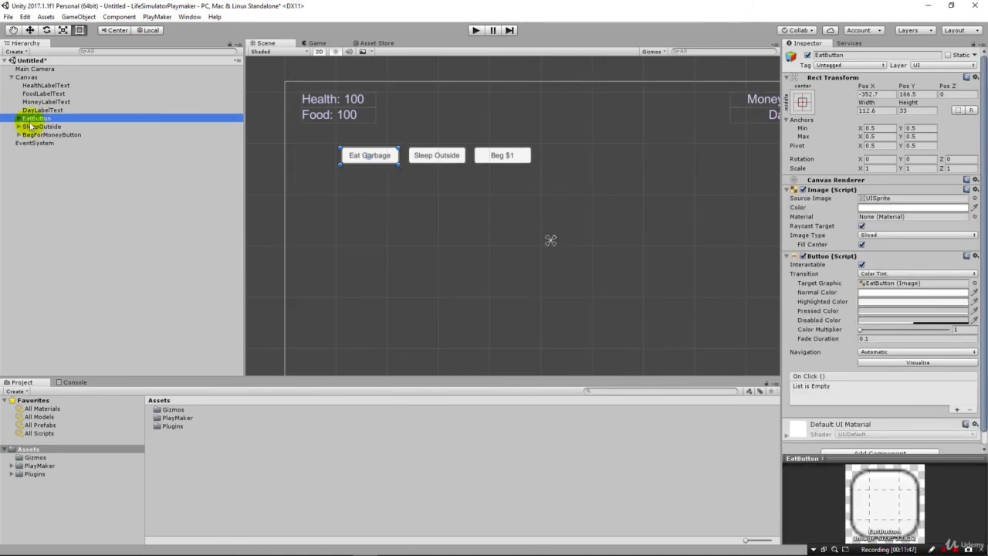